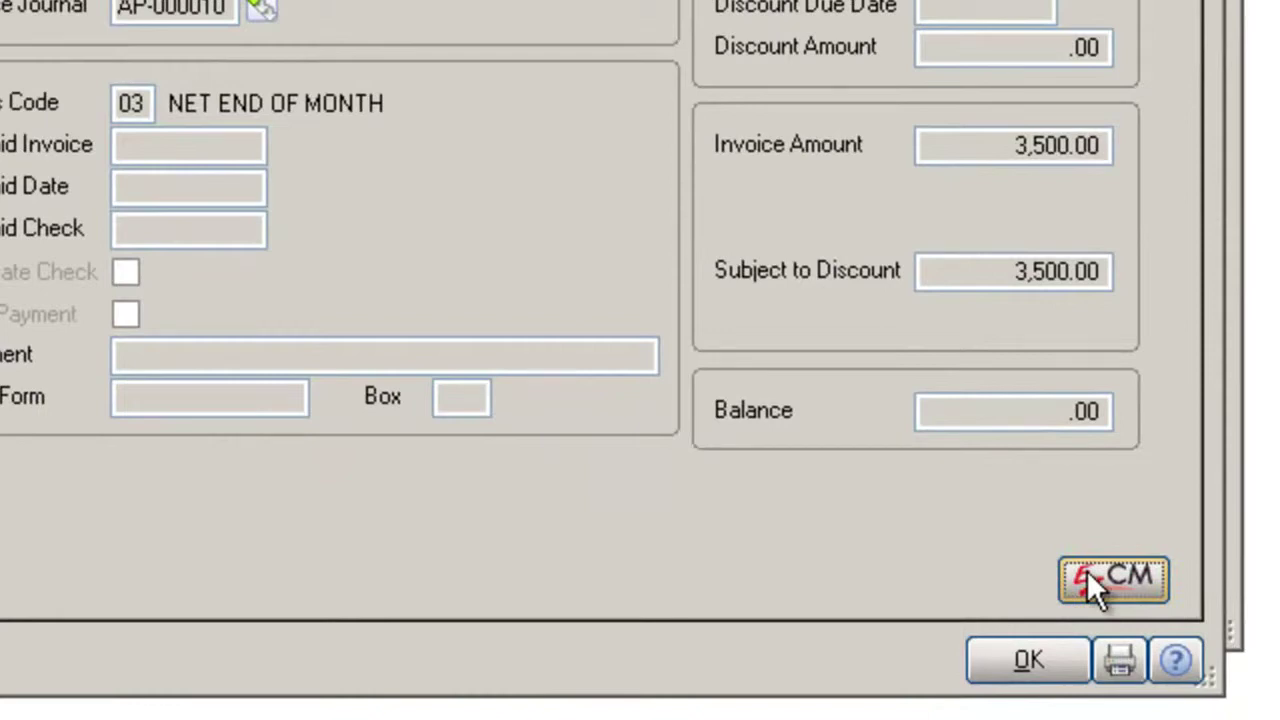
# Open the EZCM functions for the invoice, view and close its stored PDF, and run the Work function
pyautogui.click(1087, 570)
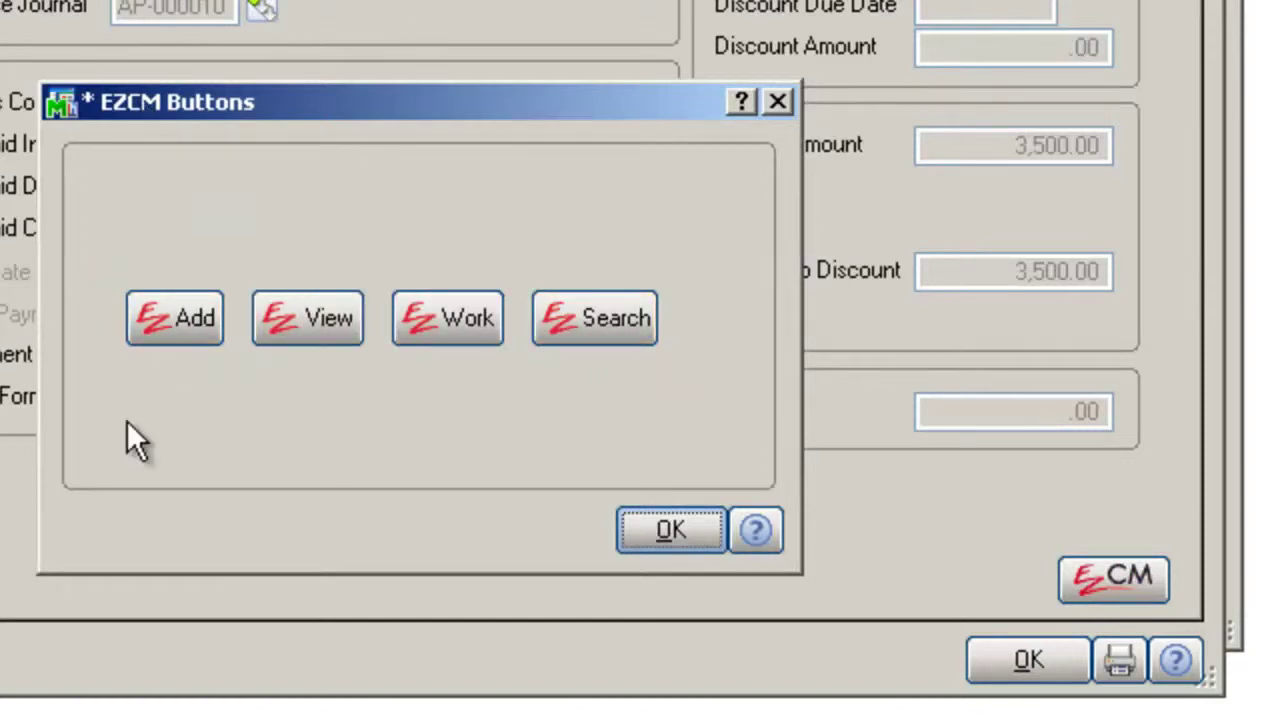
pyautogui.click(314, 322)
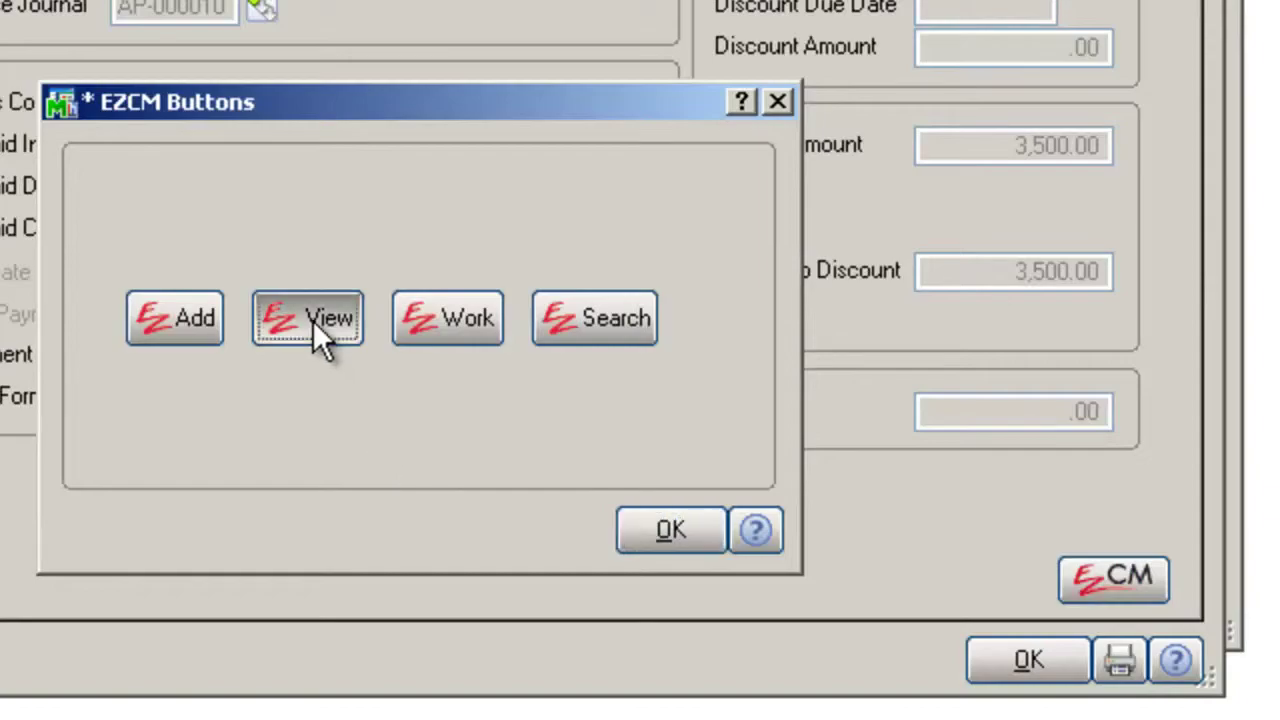
pyautogui.click(592, 463)
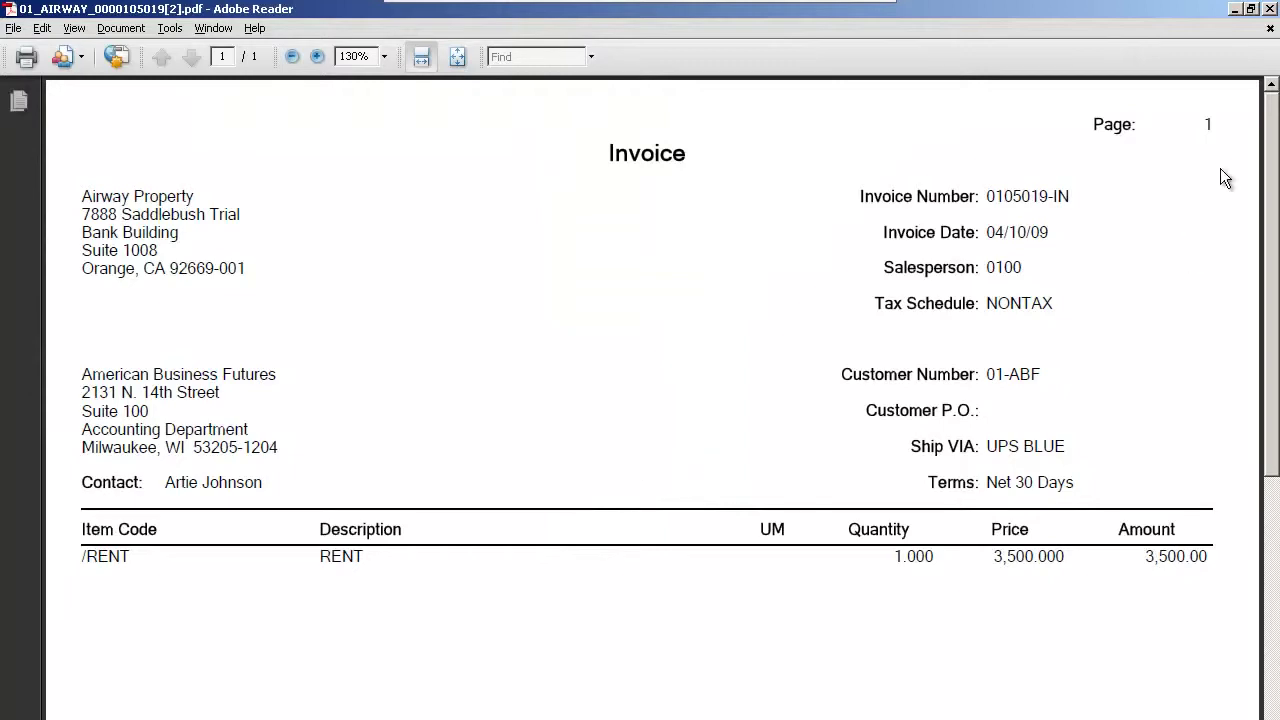
pyautogui.click(1269, 9)
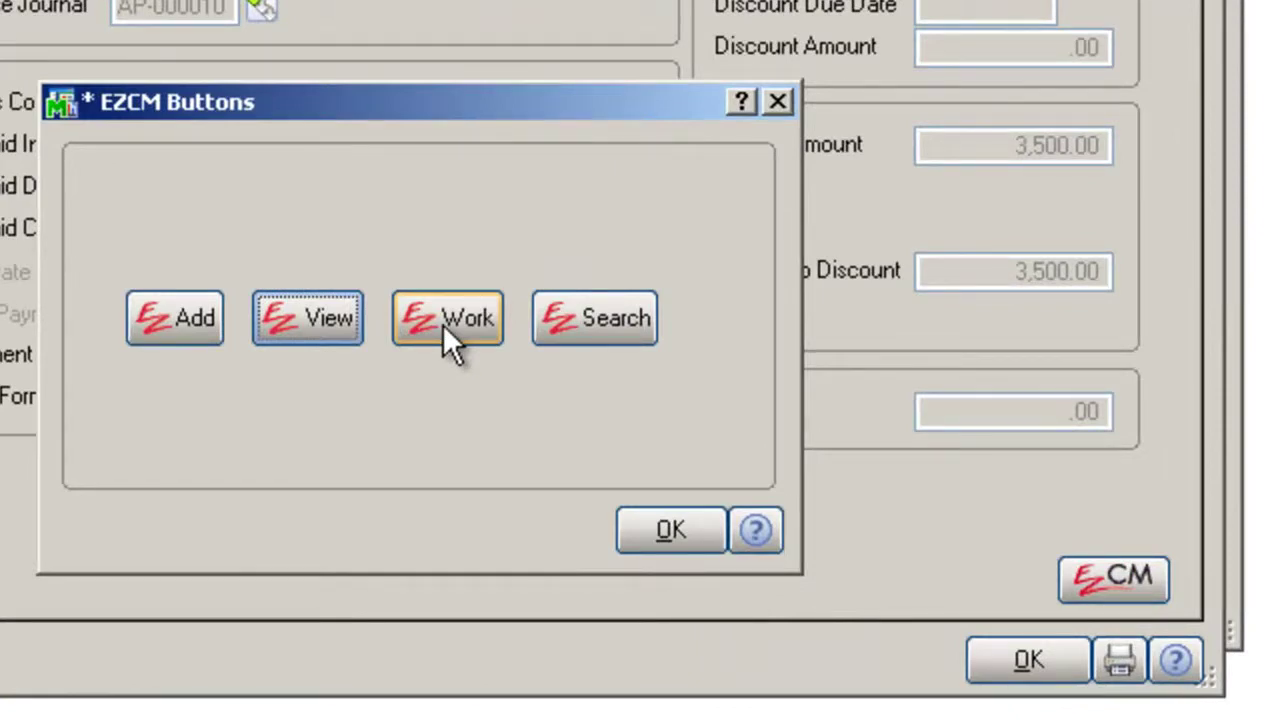
pyautogui.click(445, 324)
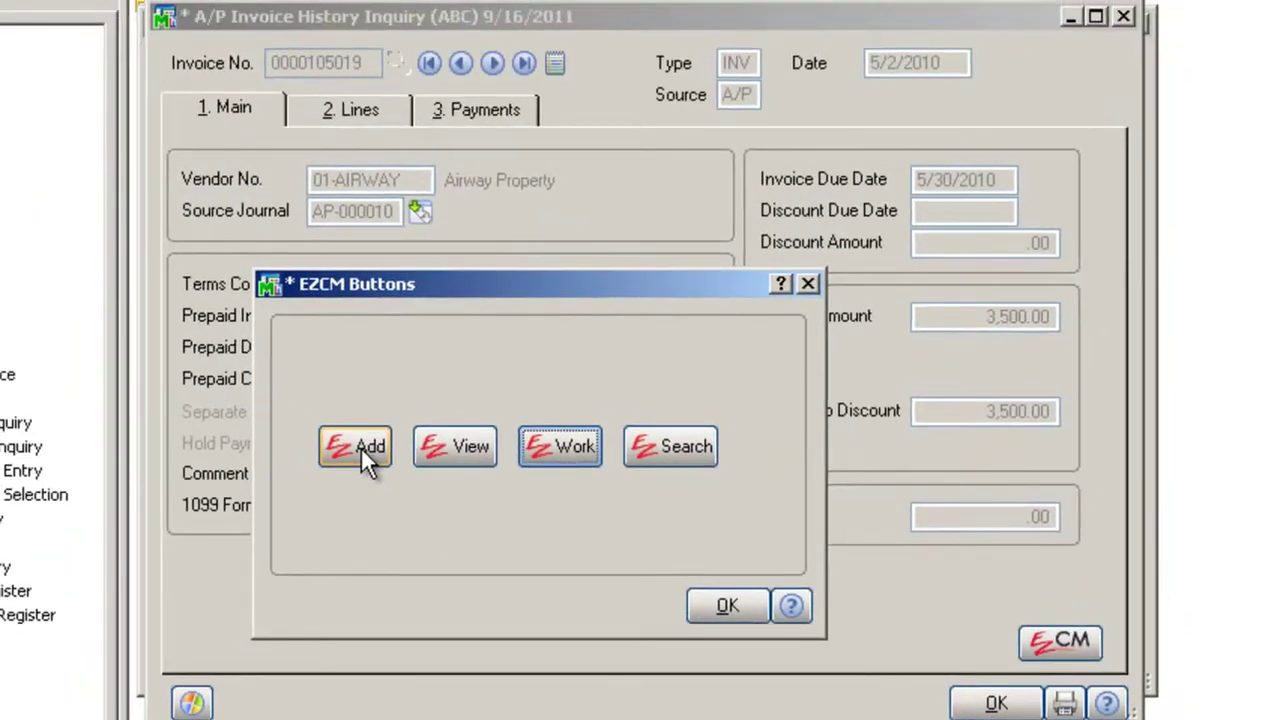
pyautogui.click(361, 447)
pyautogui.click(743, 76)
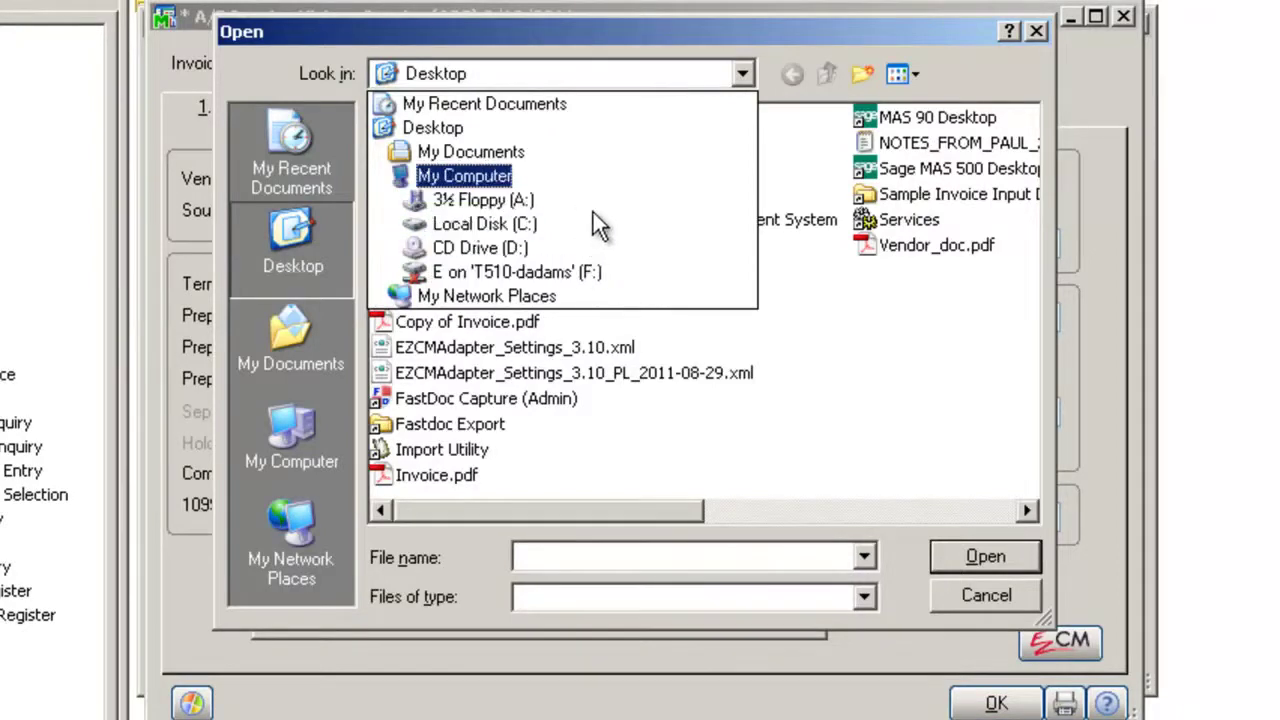
pyautogui.click(945, 594)
pyautogui.click(940, 590)
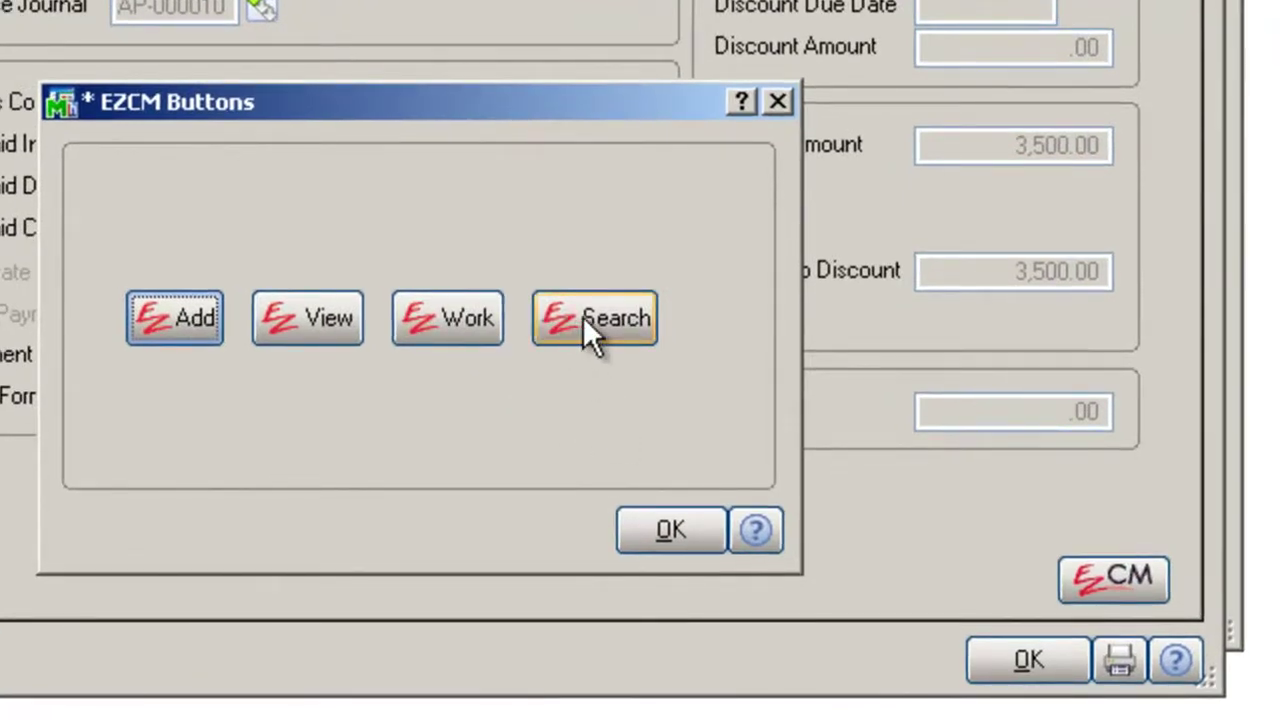
# Run the EZCM search for the invoice and close the EZCM functions
pyautogui.click(590, 322)
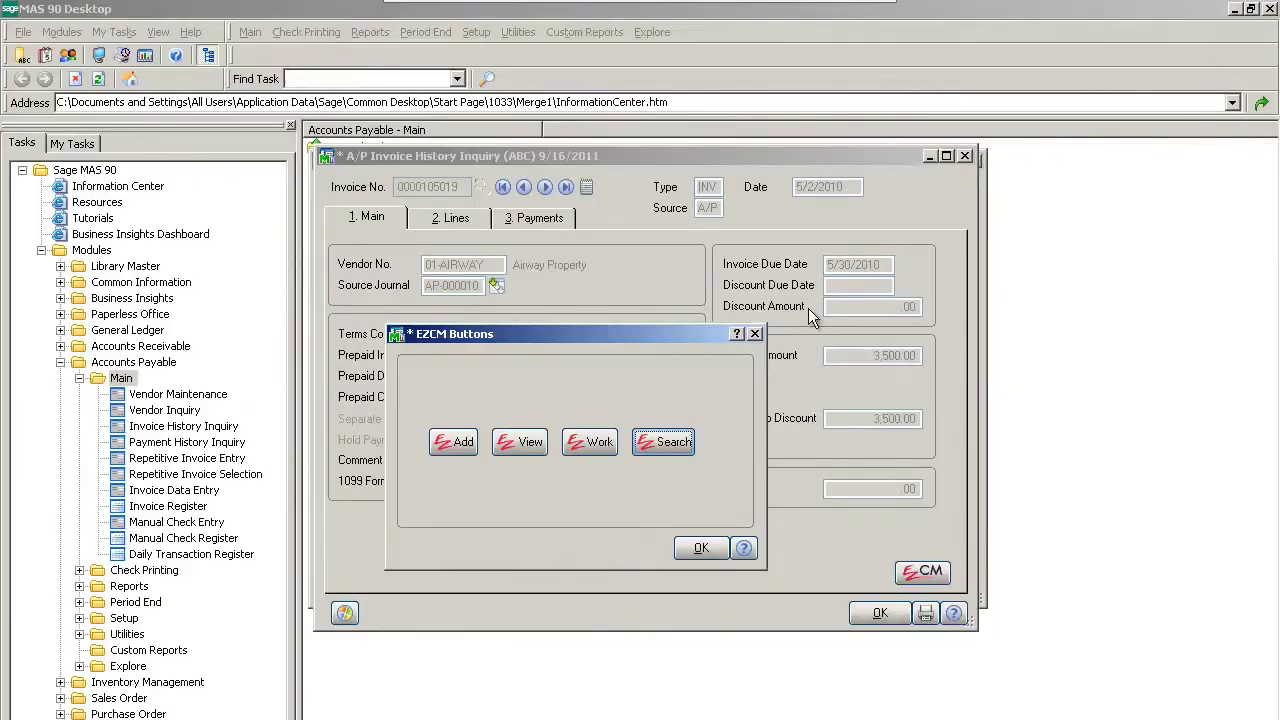
pyautogui.click(701, 547)
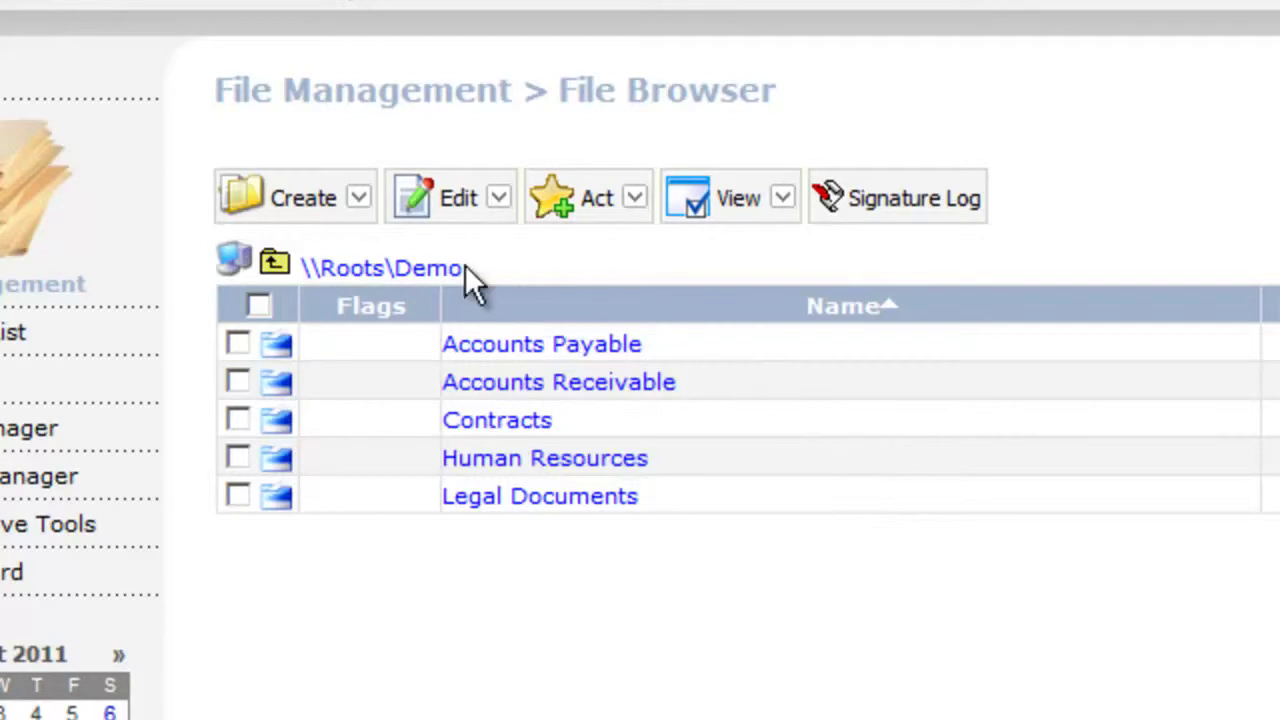
# Switch to EZContentManager and show the creation options for the Demo folder in the file browser
pyautogui.click(318, 200)
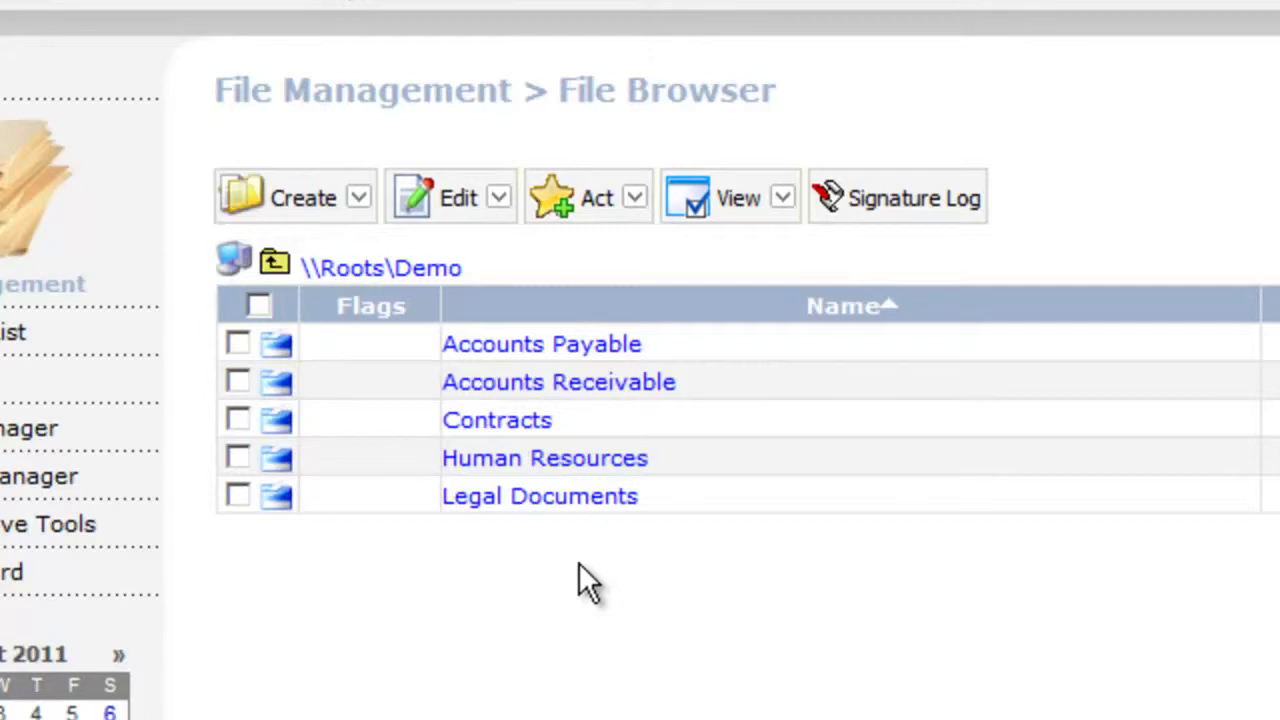
pyautogui.click(306, 212)
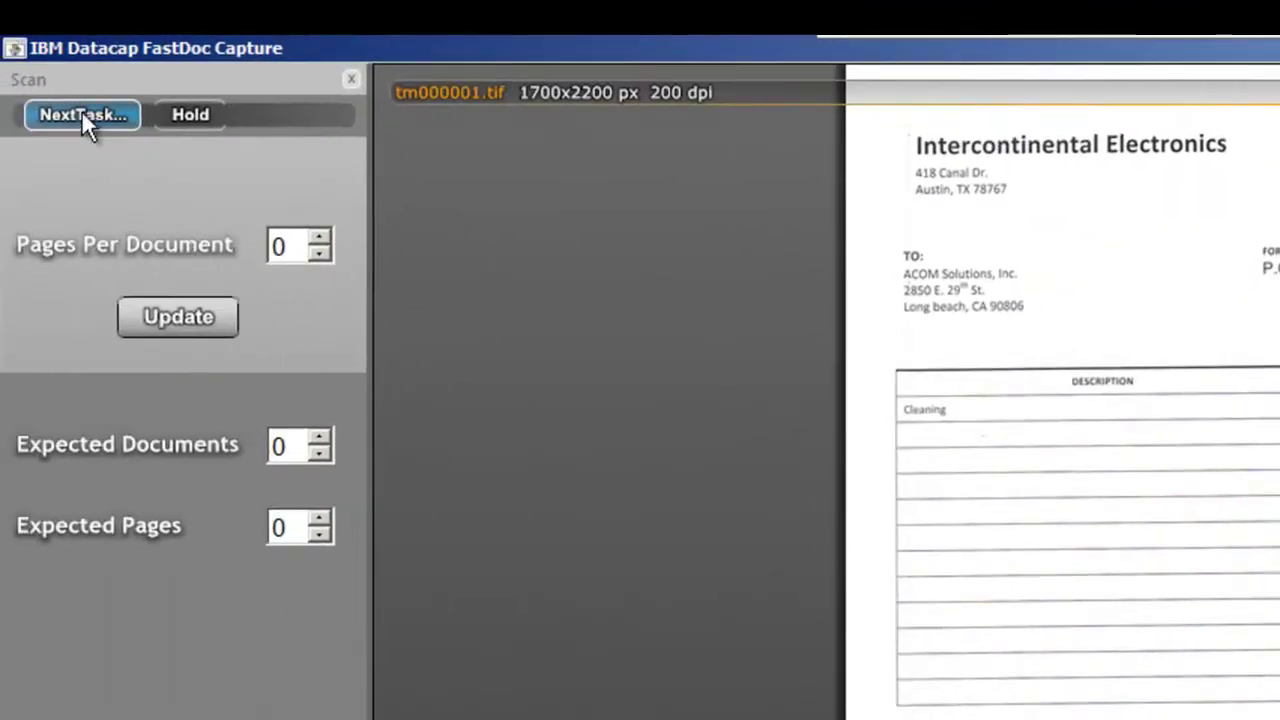
# Switch to IBM Datacap FastDoc Capture, verify the scanned invoice's indexed fields and release it to the next task
pyautogui.click(83, 114)
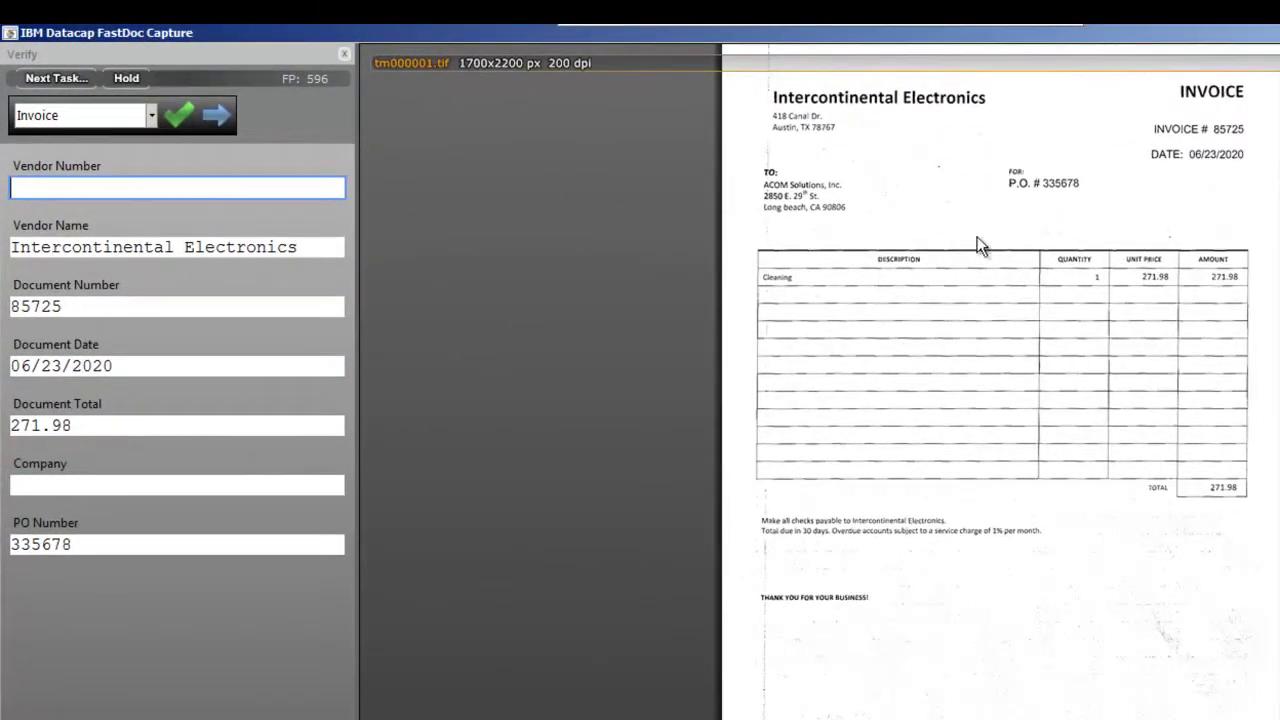
pyautogui.click(236, 242)
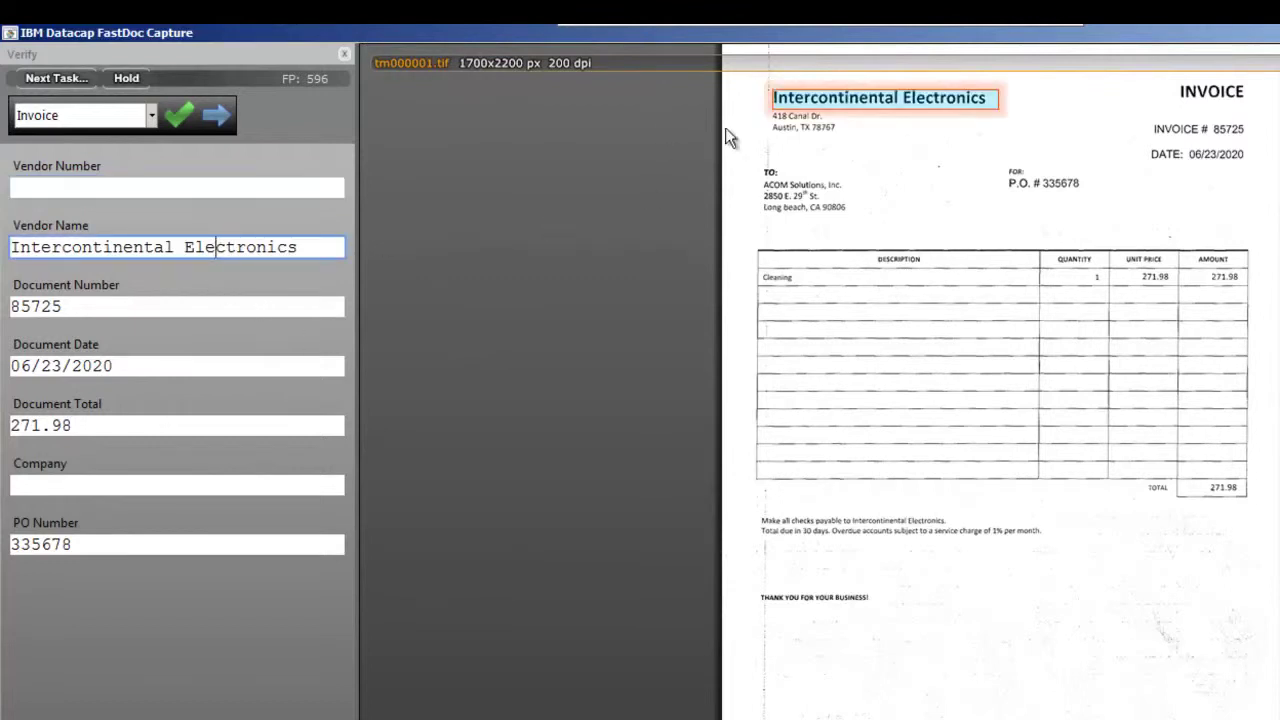
pyautogui.click(223, 300)
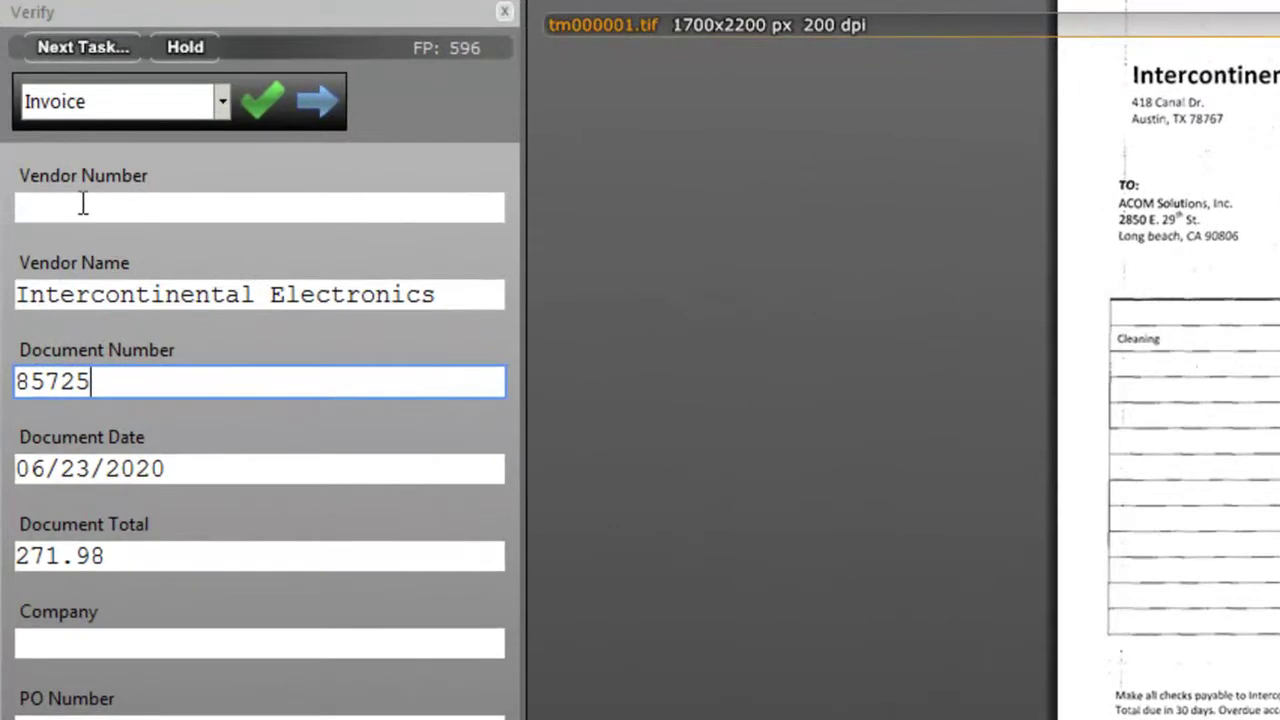
pyautogui.click(57, 186)
pyautogui.click(144, 649)
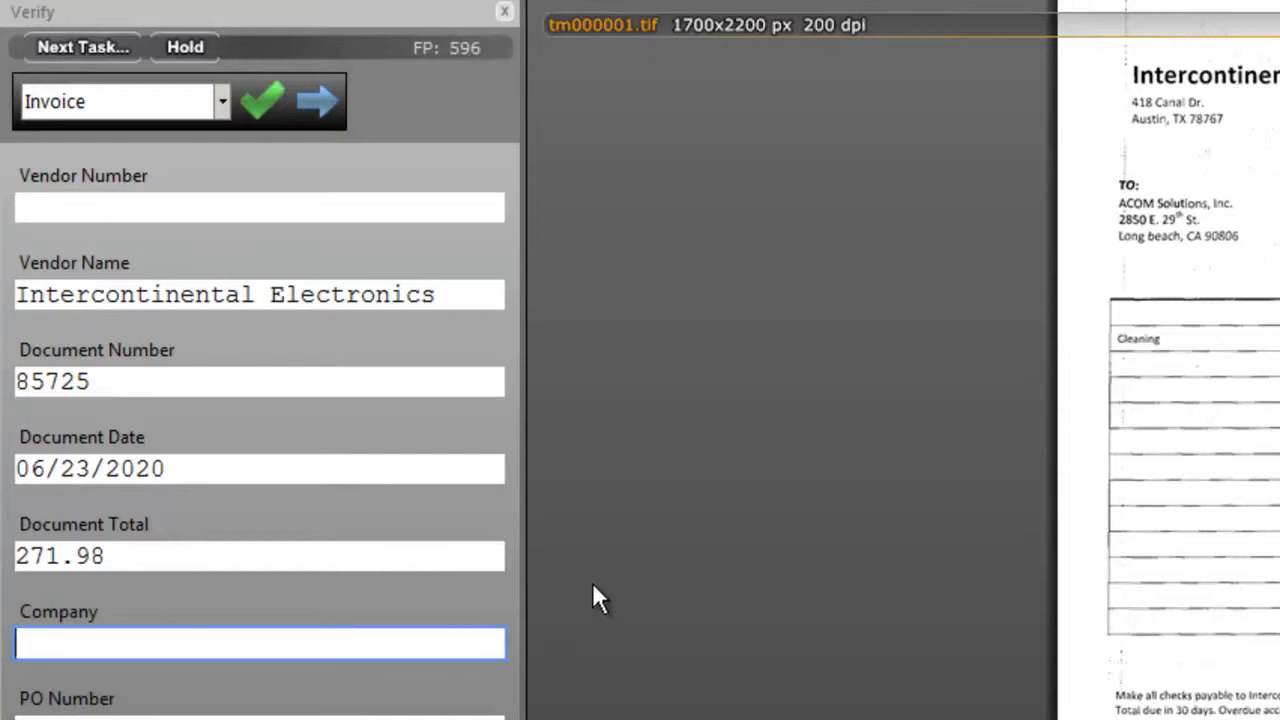
pyautogui.click(72, 47)
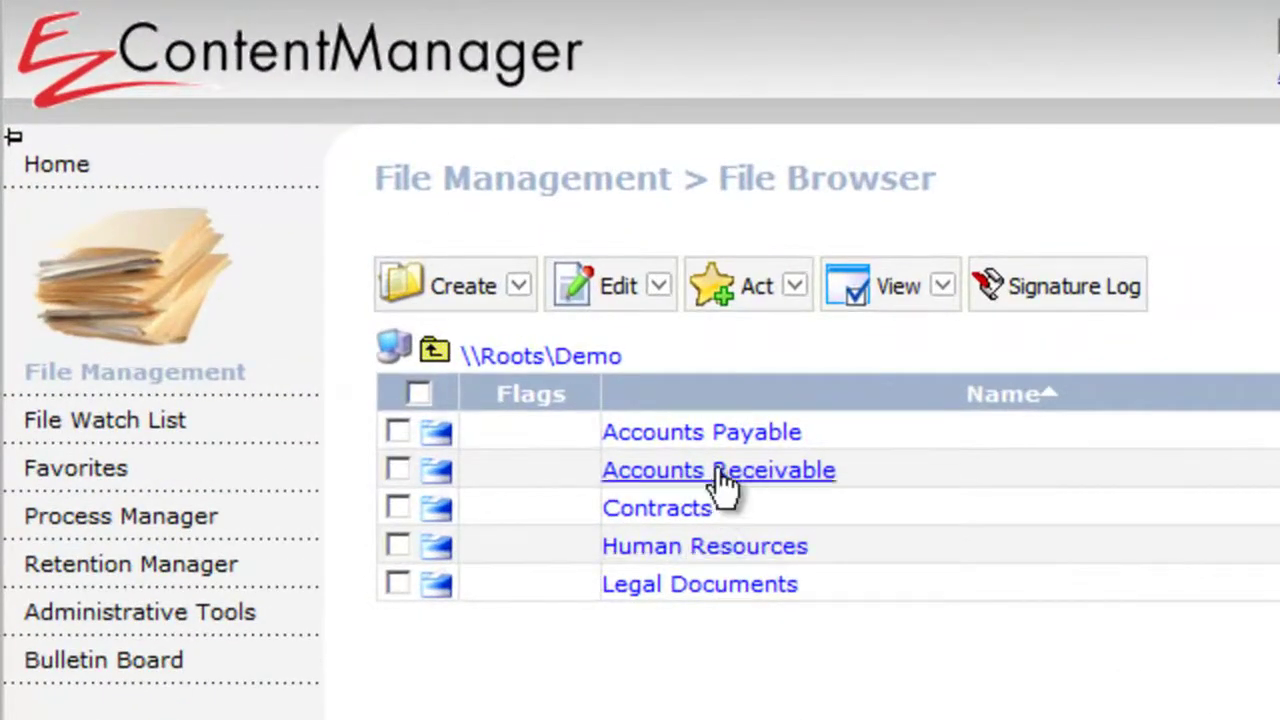
# In EZContentManager's Accounts Payable\Invoices folder, open the Invoice Approval process of Intercontinental Electronics85725.pdf
pyautogui.click(716, 436)
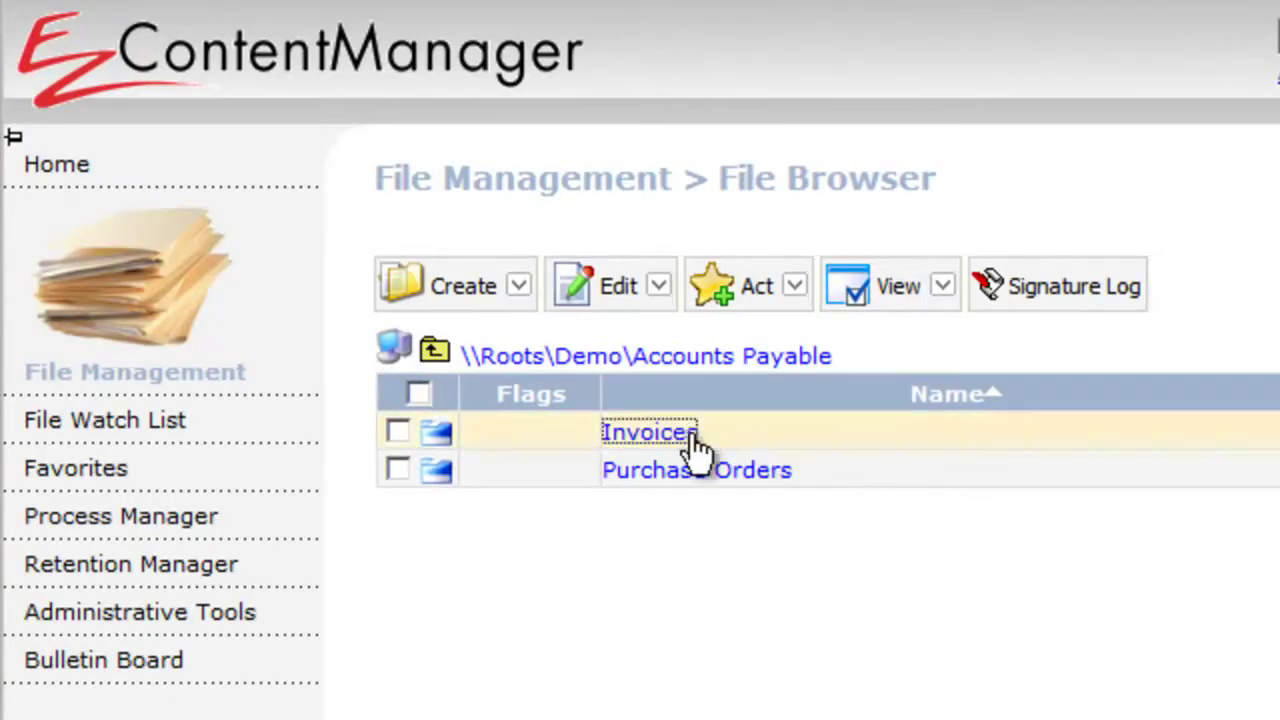
pyautogui.click(686, 440)
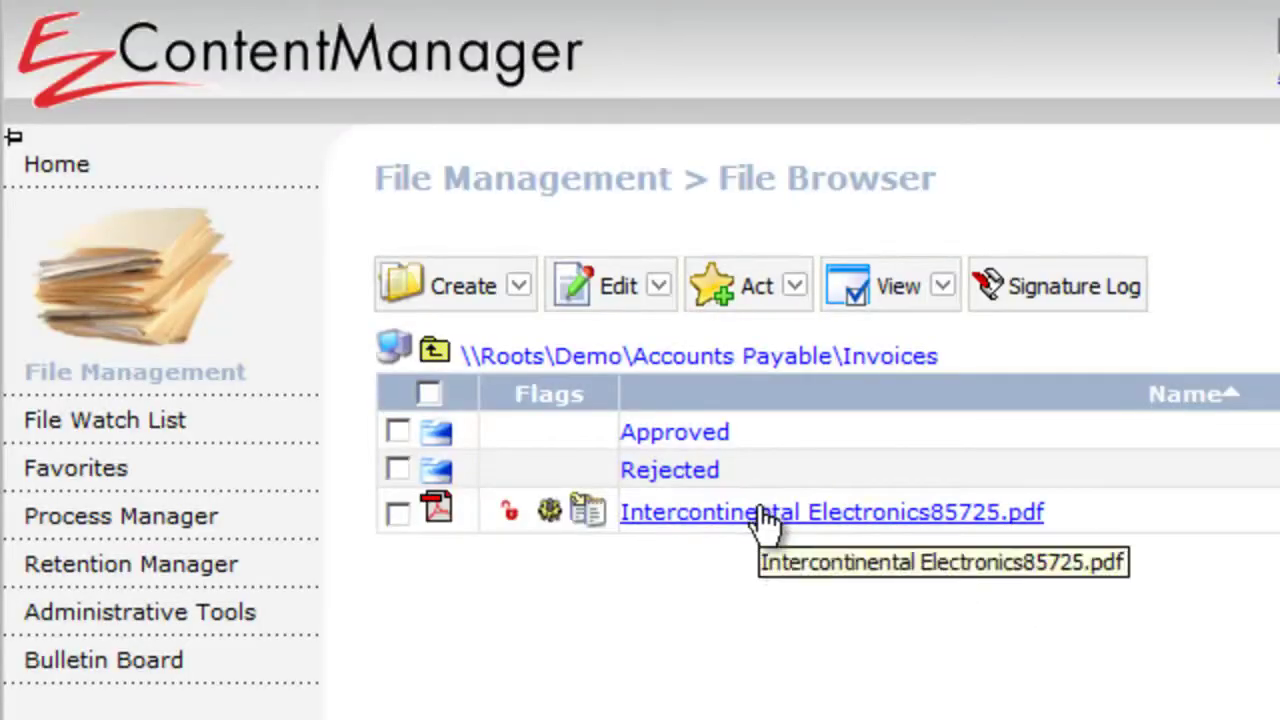
pyautogui.moveTo(553, 525)
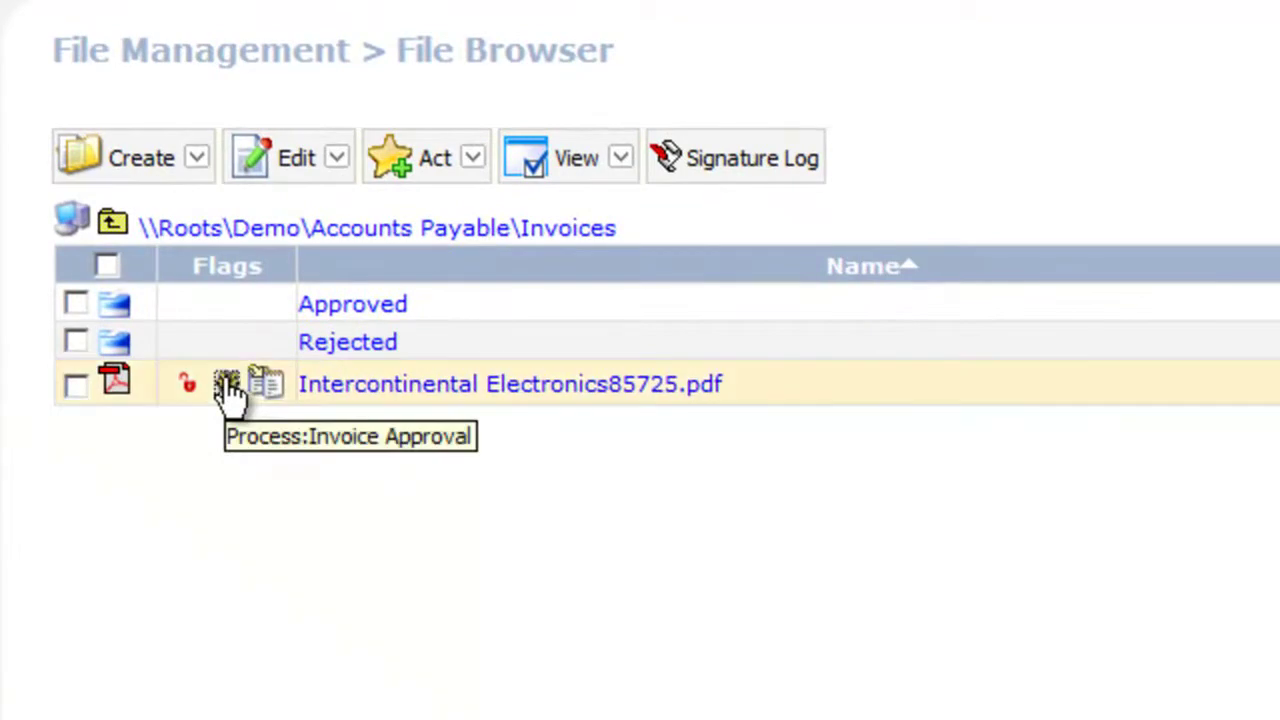
pyautogui.click(367, 438)
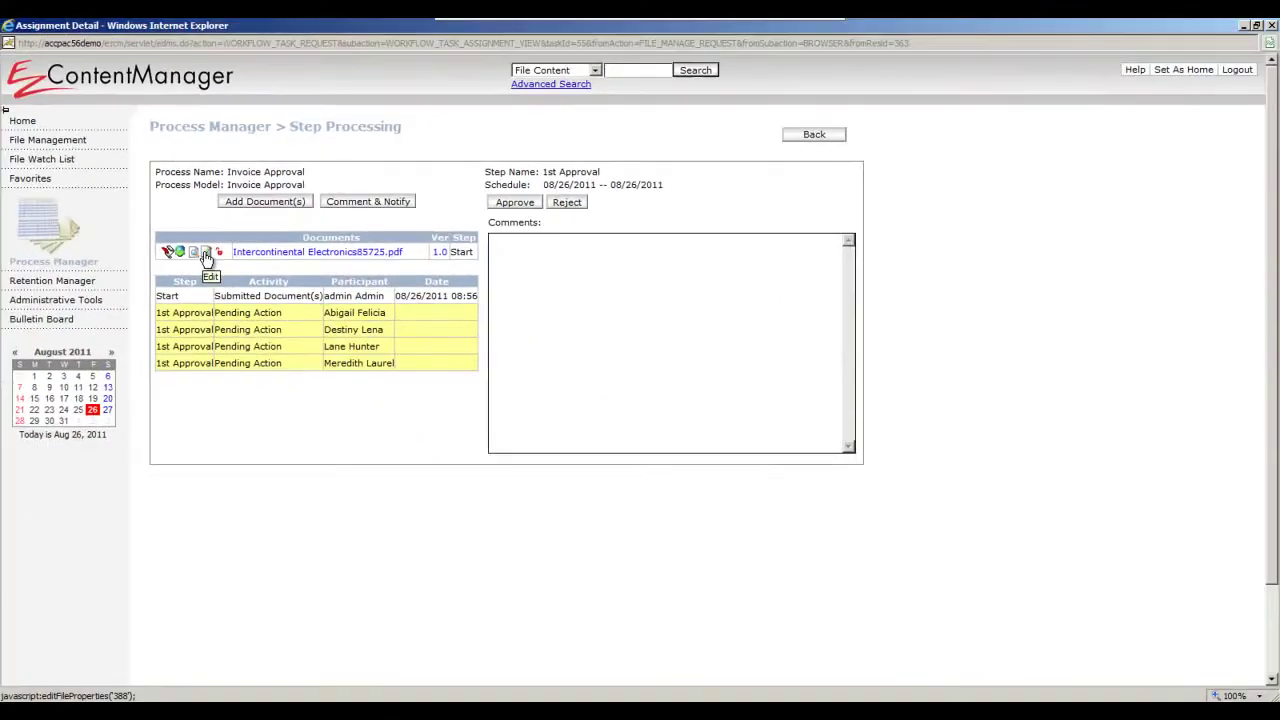
# In the invoice's properties, pick vendor 1450 from the vendor list, set the distribution set to INVPUR, and close them
pyautogui.click(206, 254)
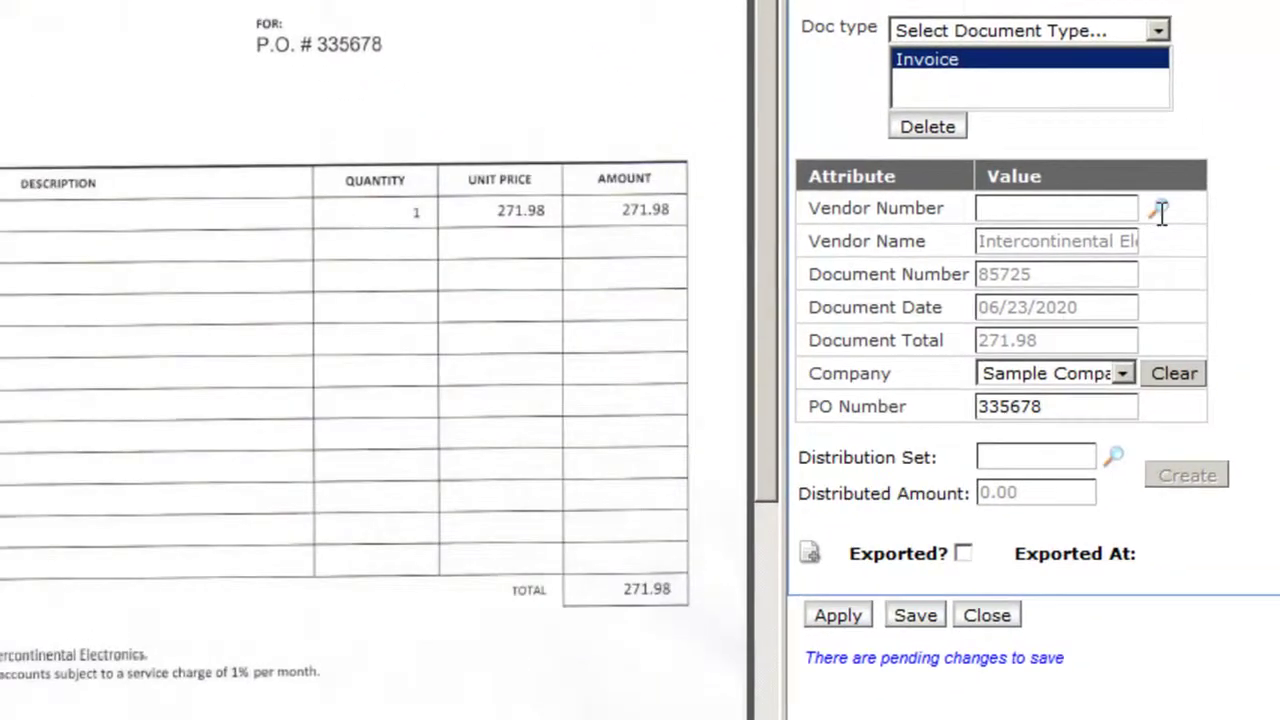
pyautogui.click(1158, 210)
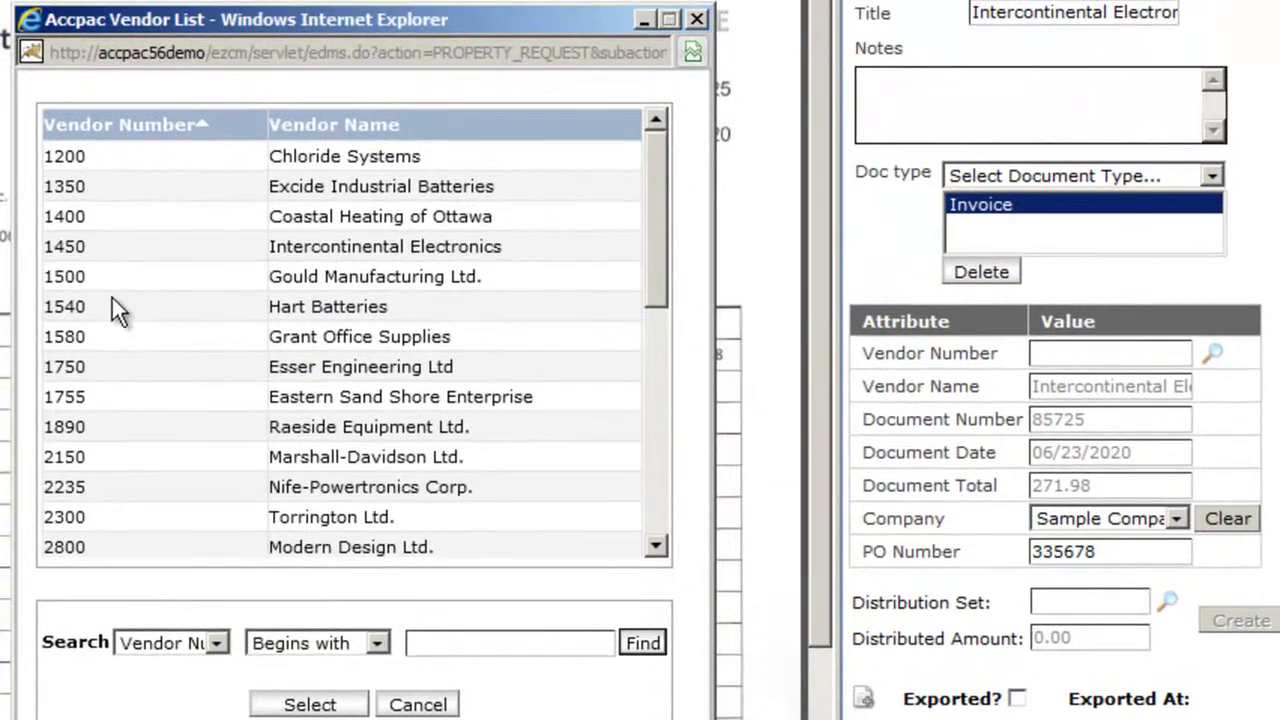
pyautogui.doubleClick(120, 248)
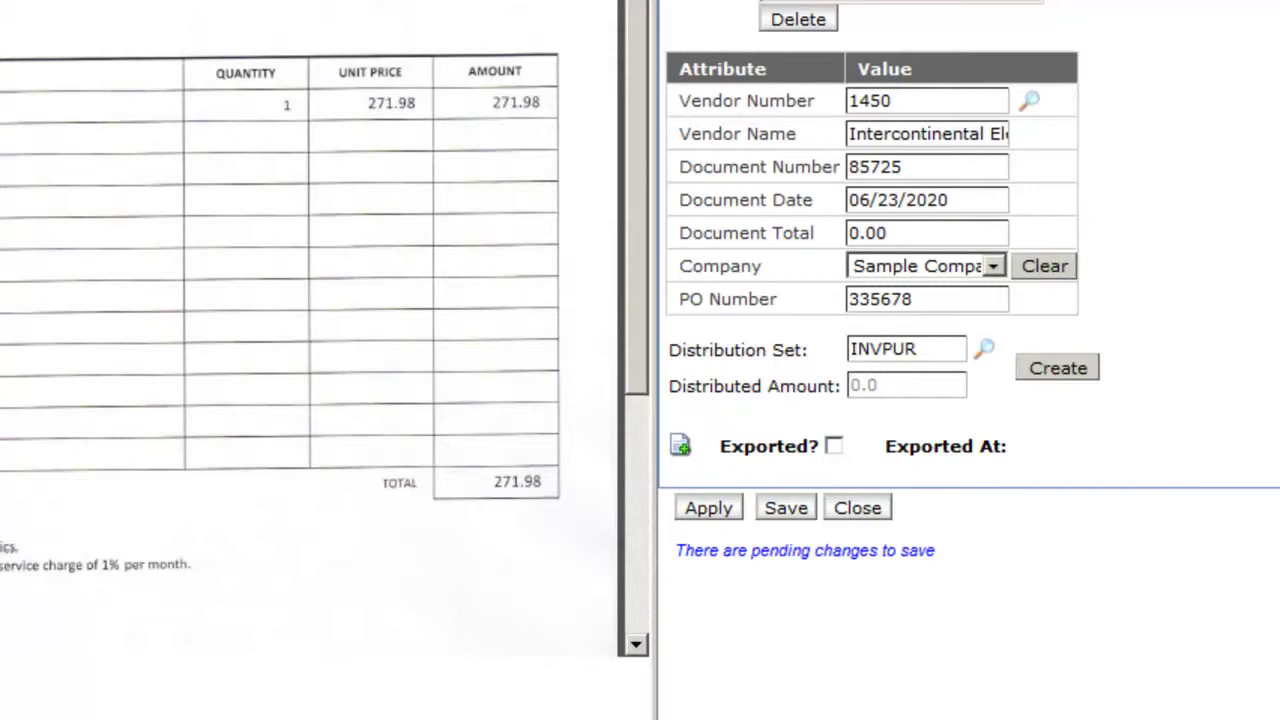
pyautogui.click(858, 510)
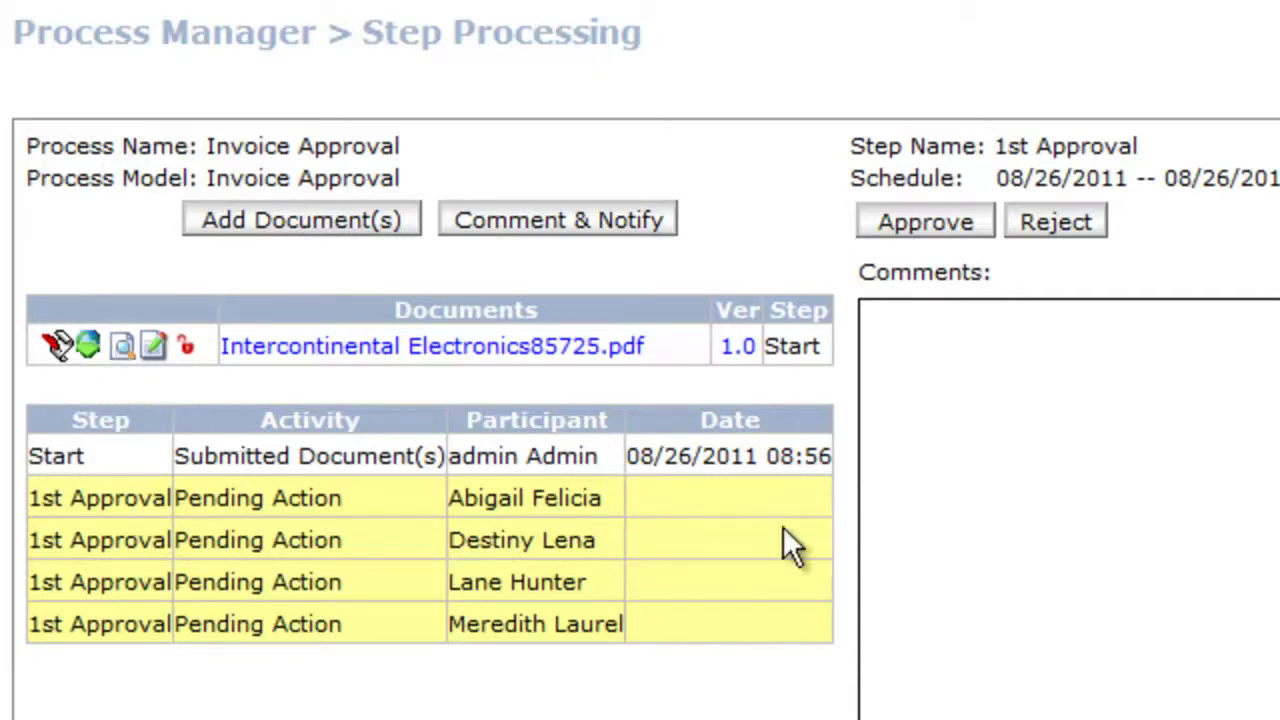
# Approve the invoice at the 1st Approval step and open the Approved invoices folder
pyautogui.click(938, 228)
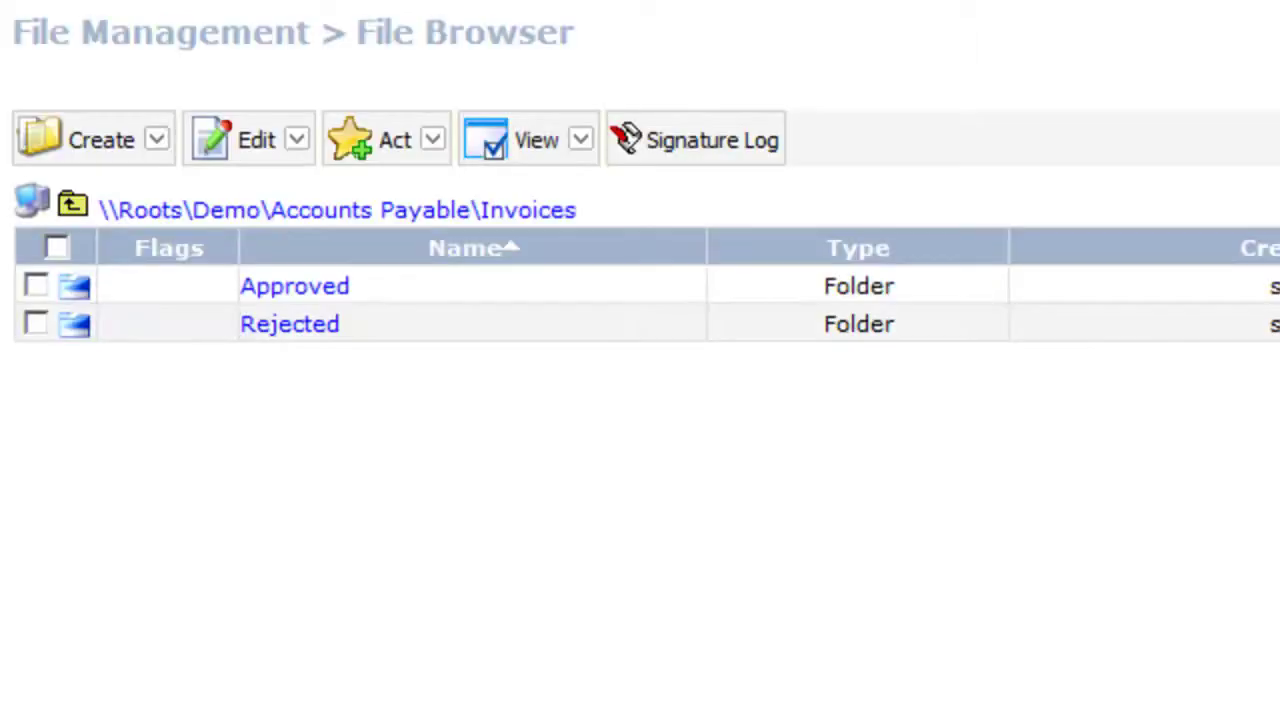
pyautogui.click(318, 290)
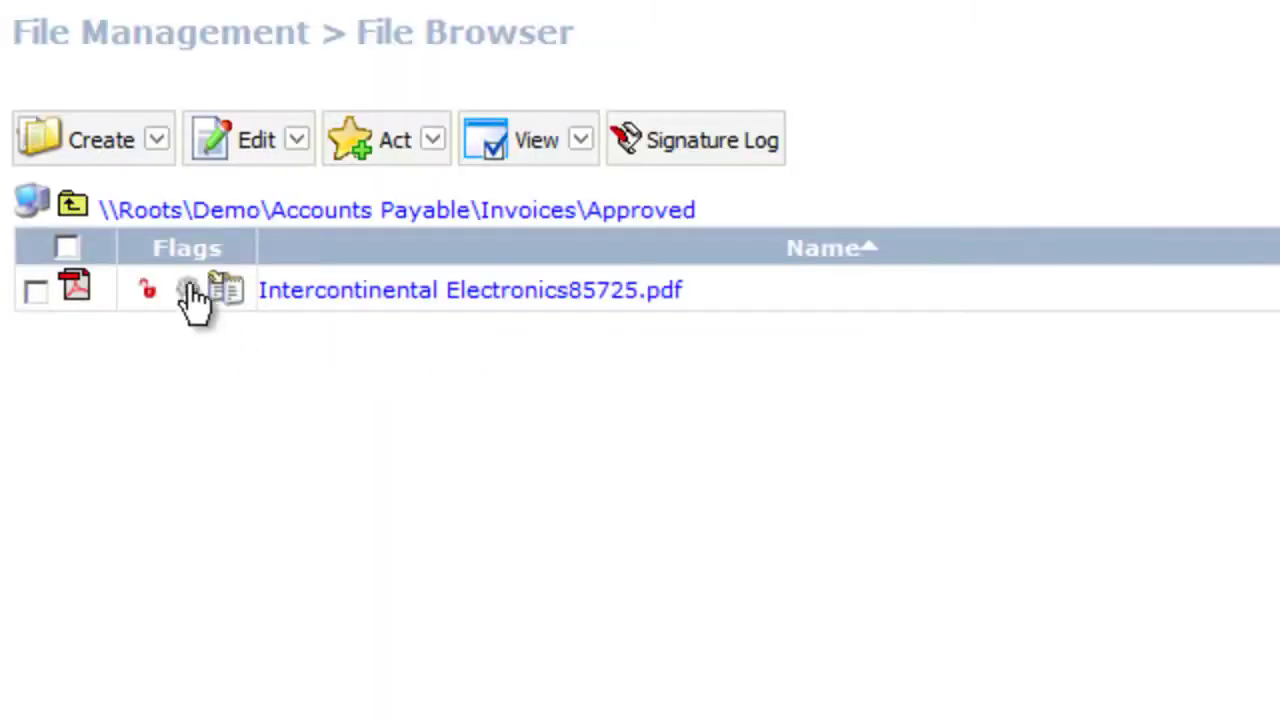
# View the document links of the approved Intercontinental Electronics85725.pdf and return to the folder
pyautogui.moveTo(190, 294)
pyautogui.click(228, 293)
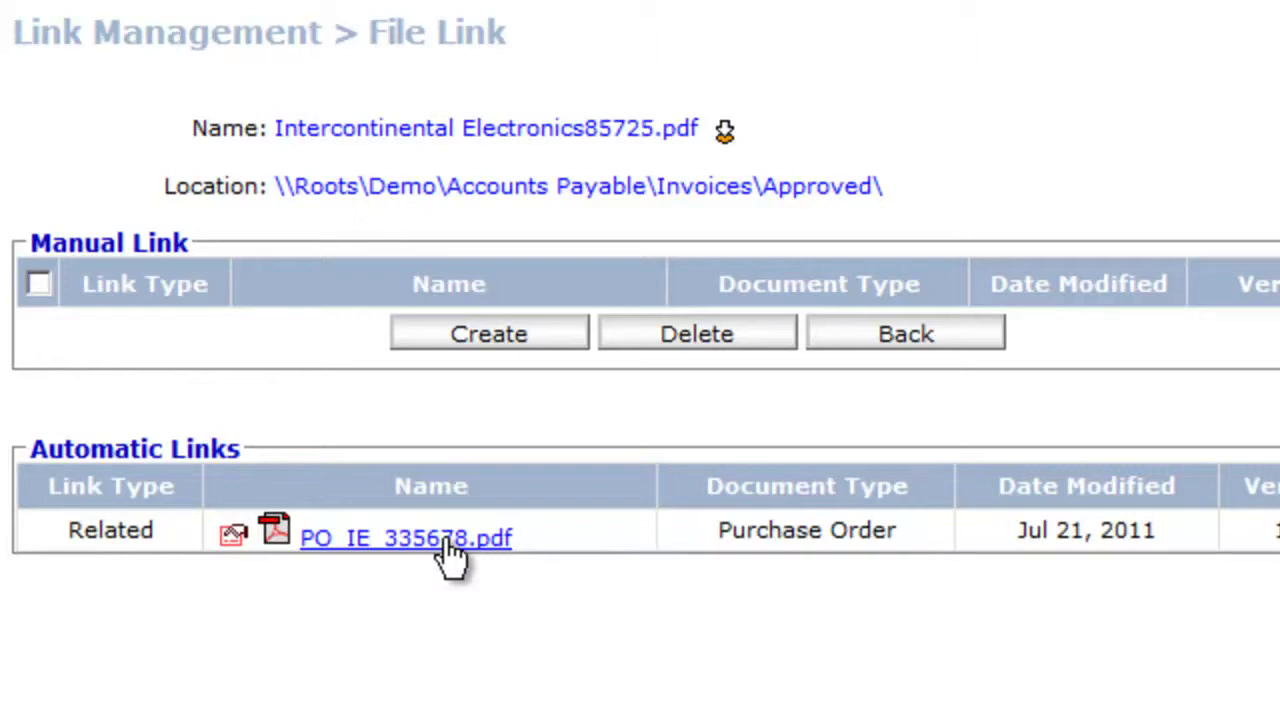
pyautogui.click(852, 338)
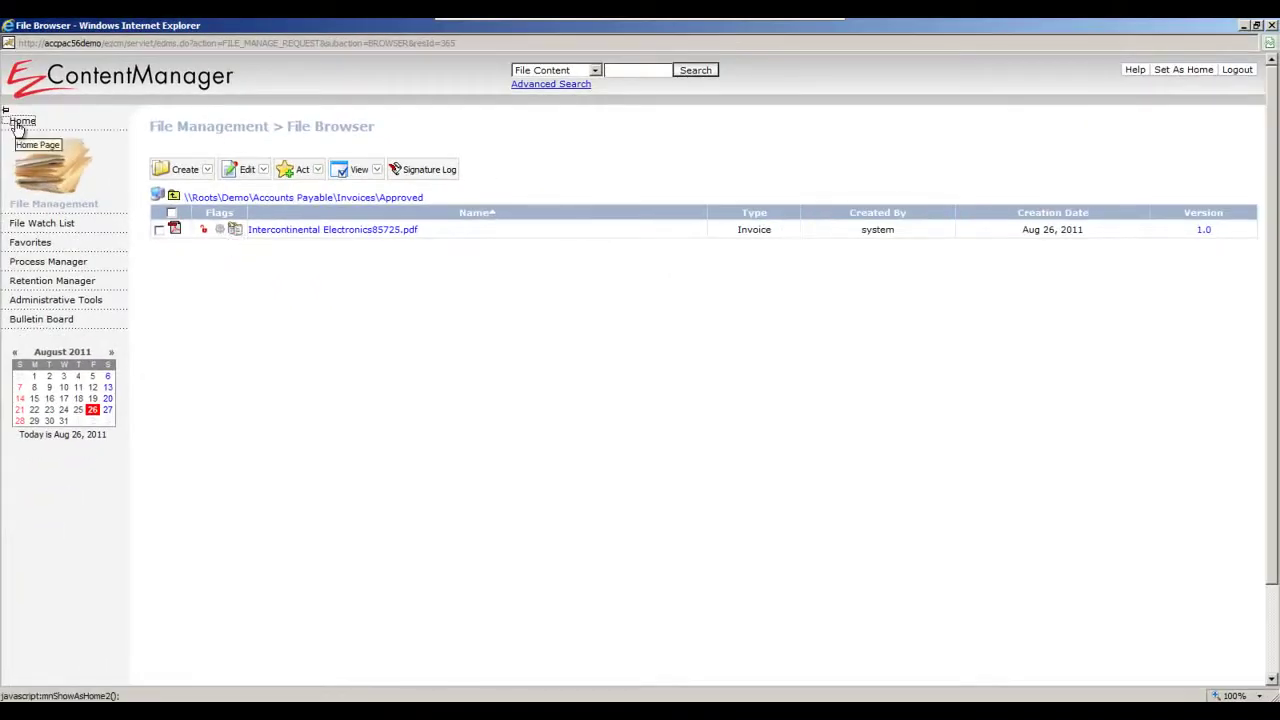
# Return to the home page and look through the search types offered for the quick search
pyautogui.click(20, 122)
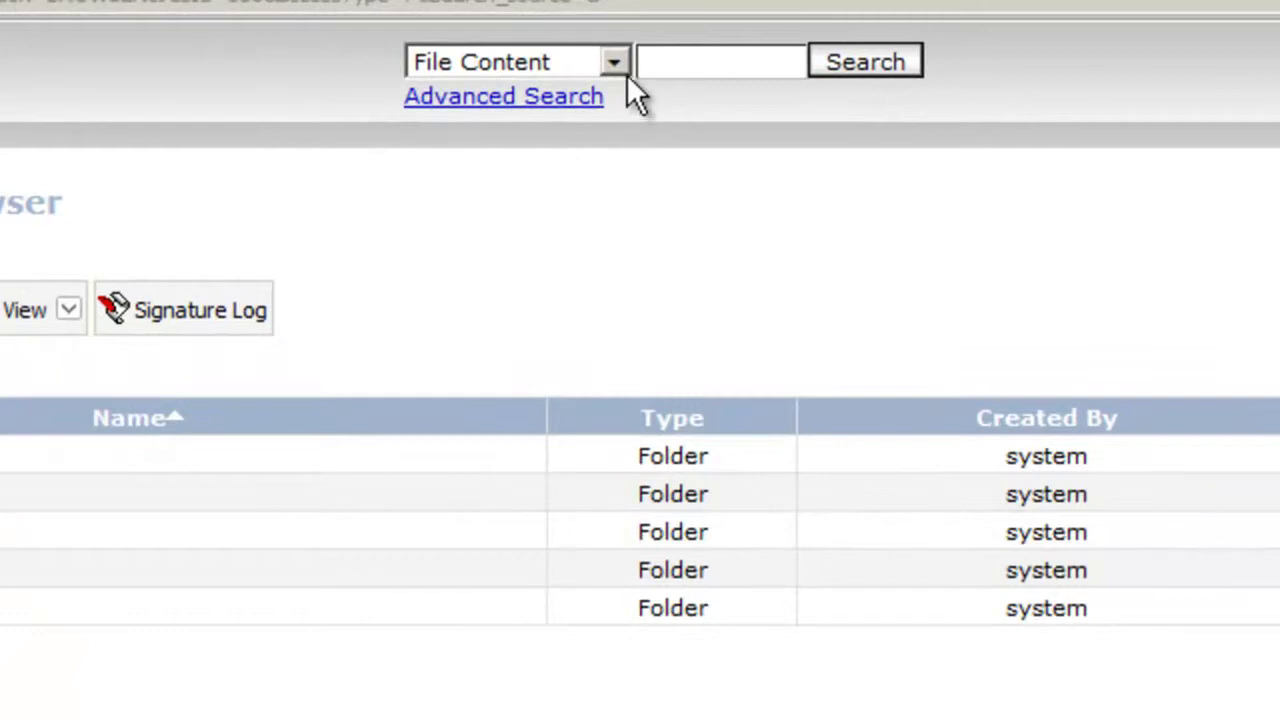
pyautogui.click(615, 62)
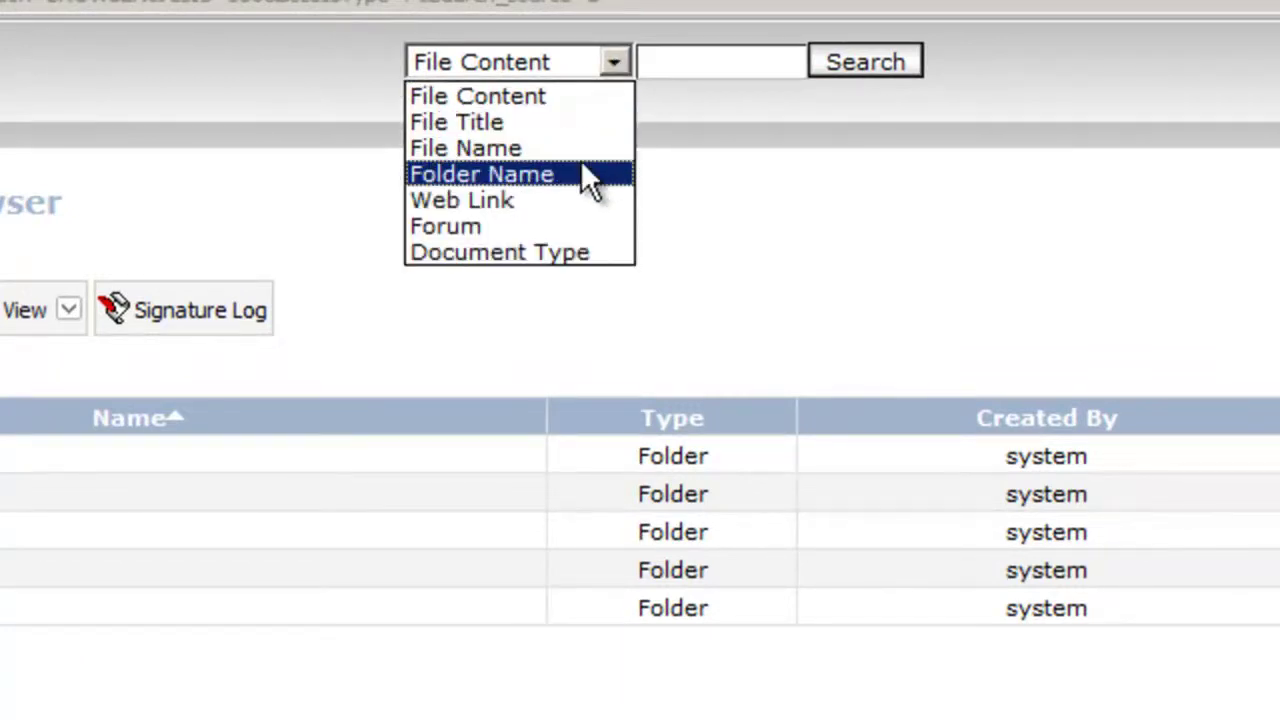
pyautogui.click(745, 203)
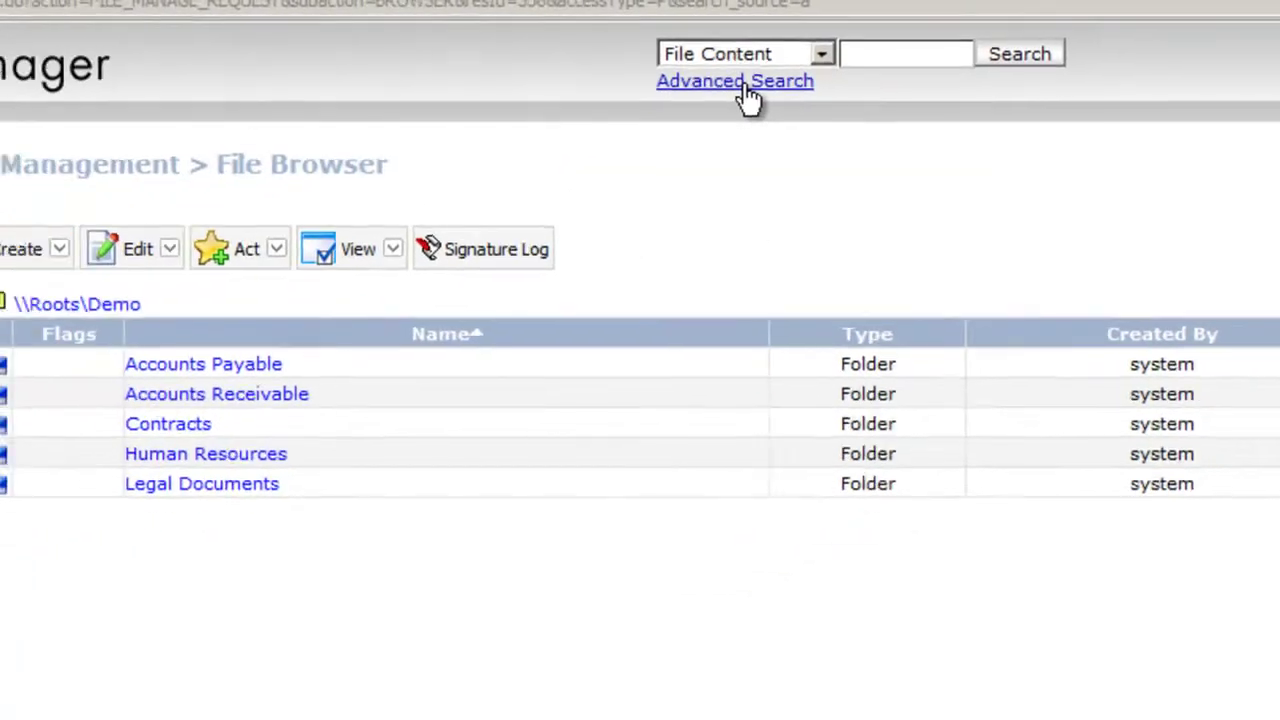
# Open the advanced search and set the document type to Personnel Action Notice
pyautogui.click(553, 100)
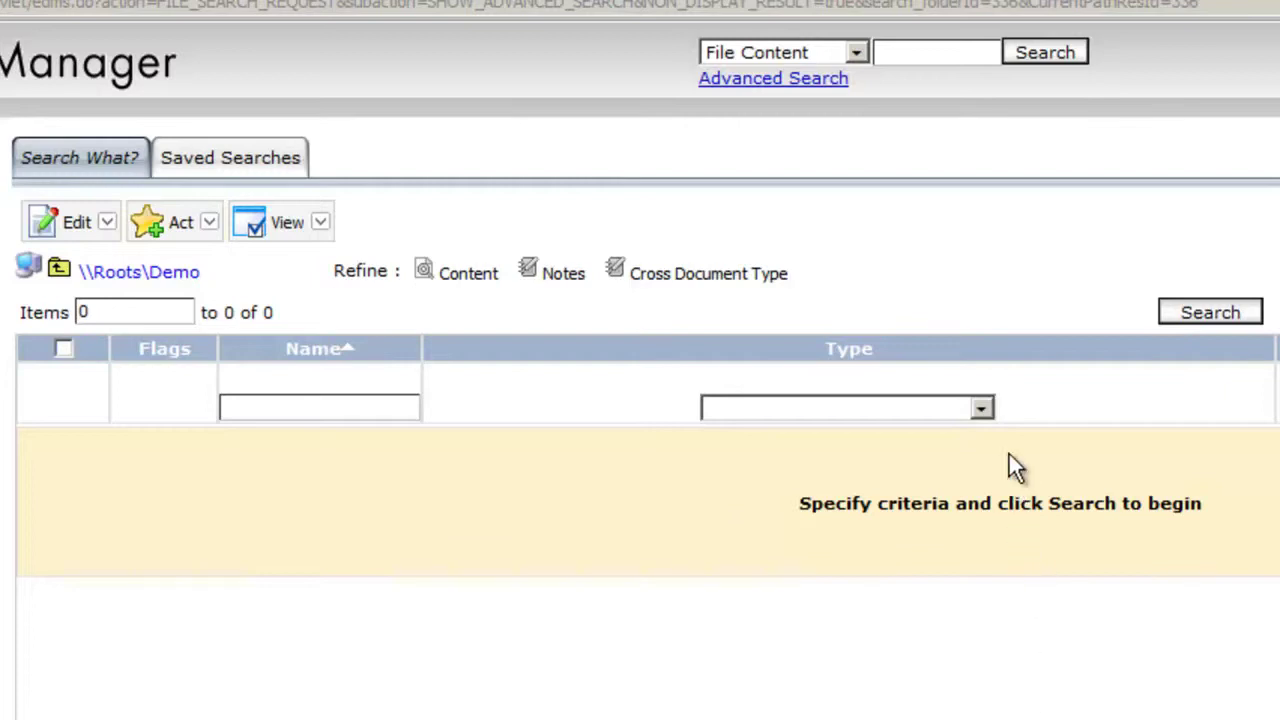
pyautogui.click(982, 409)
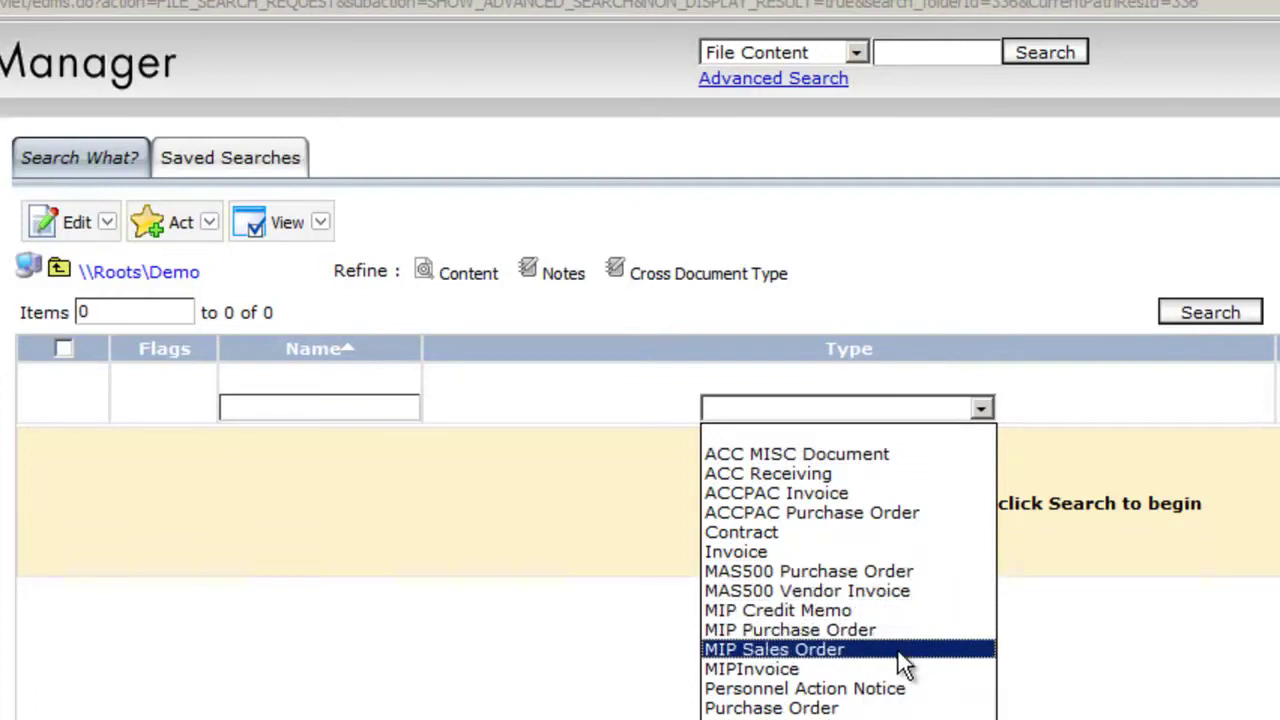
pyautogui.click(810, 688)
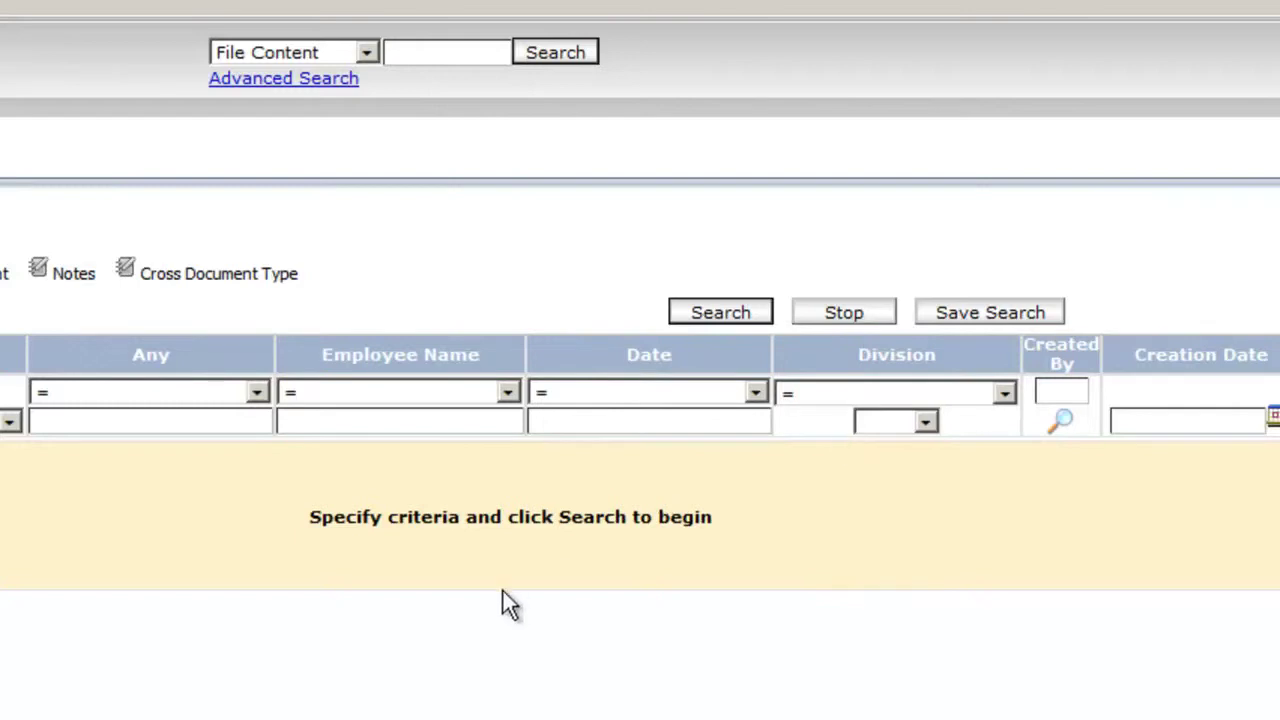
# Search for documents with Employee Name Like "cl" and Division East
pyautogui.click(509, 393)
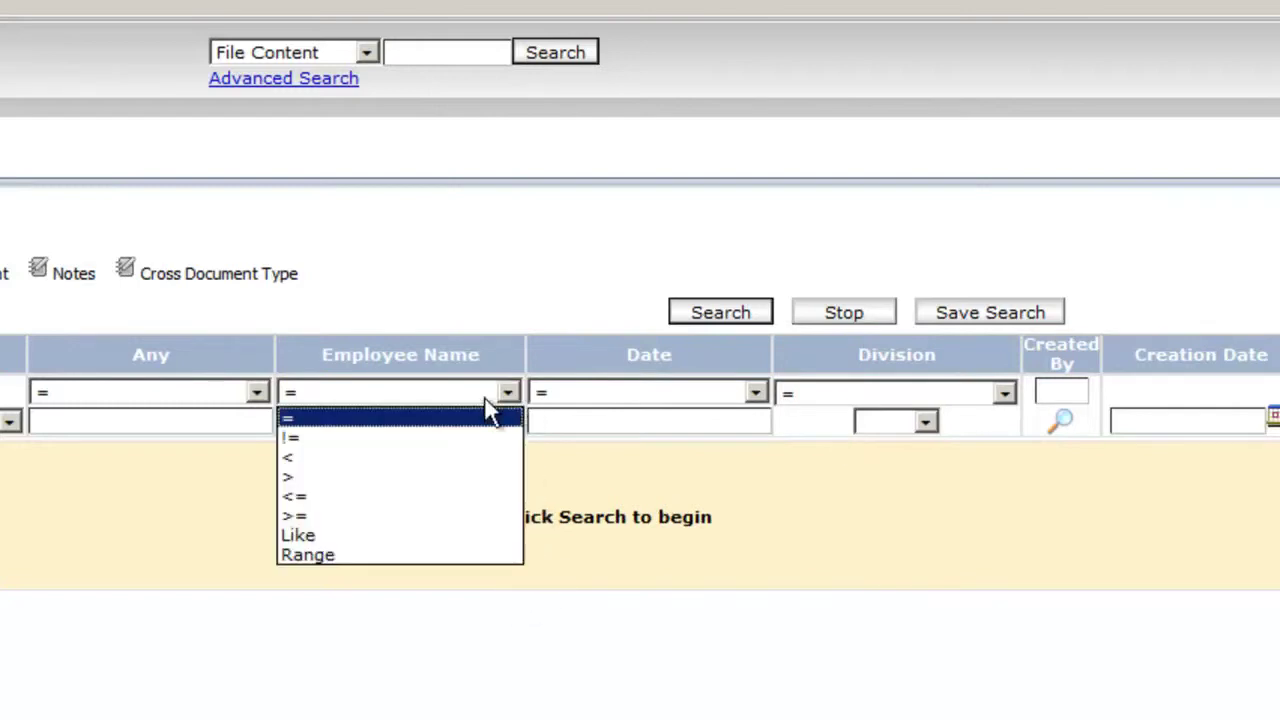
pyautogui.click(378, 533)
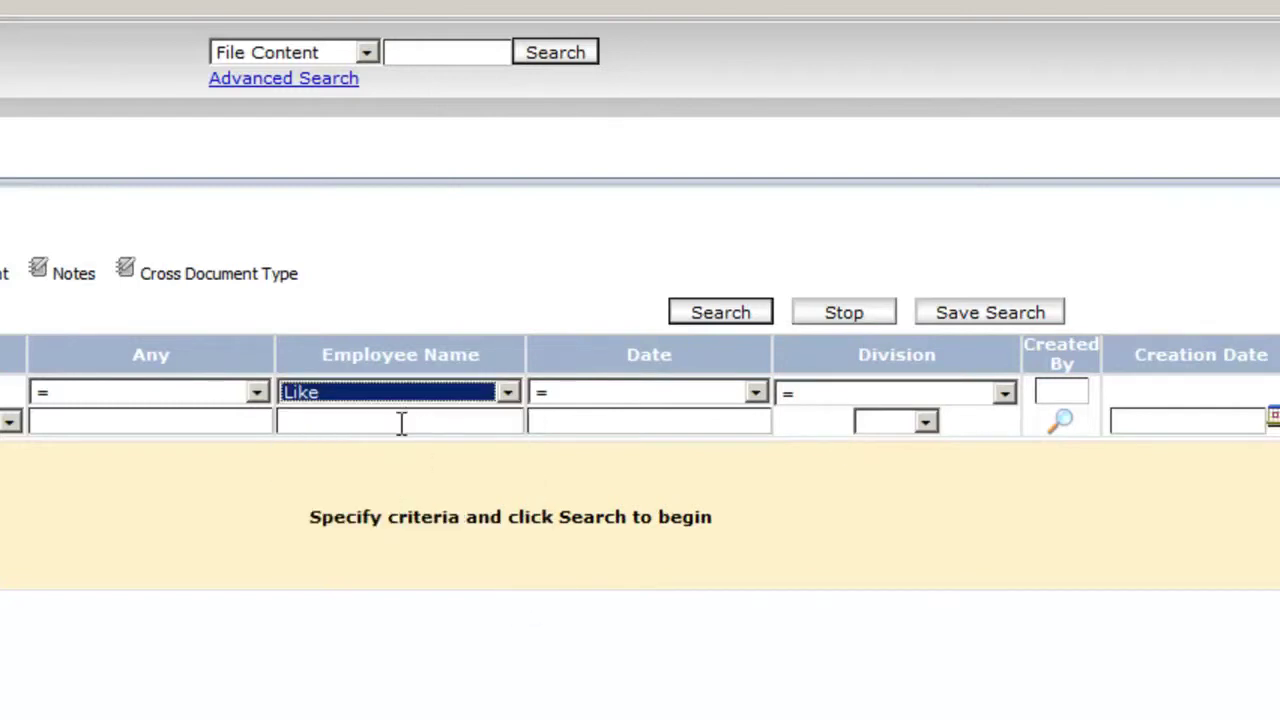
pyautogui.click(399, 422)
pyautogui.write('cl')
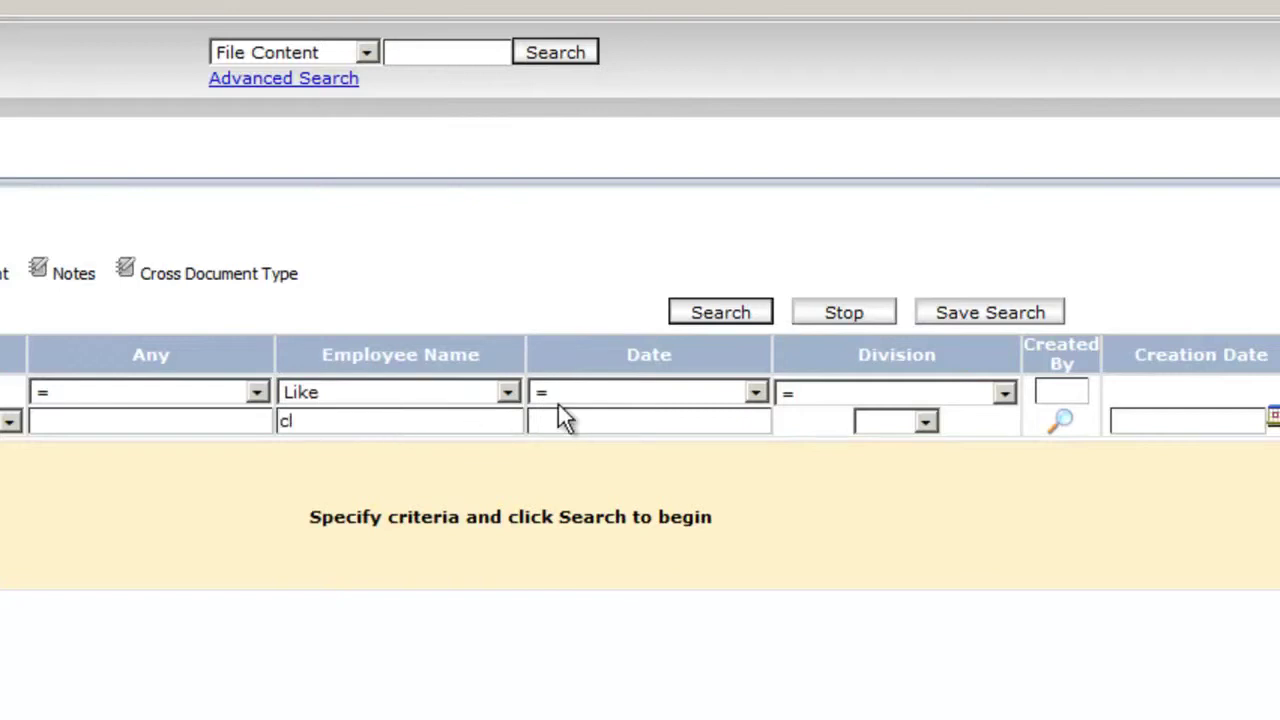
pyautogui.click(754, 392)
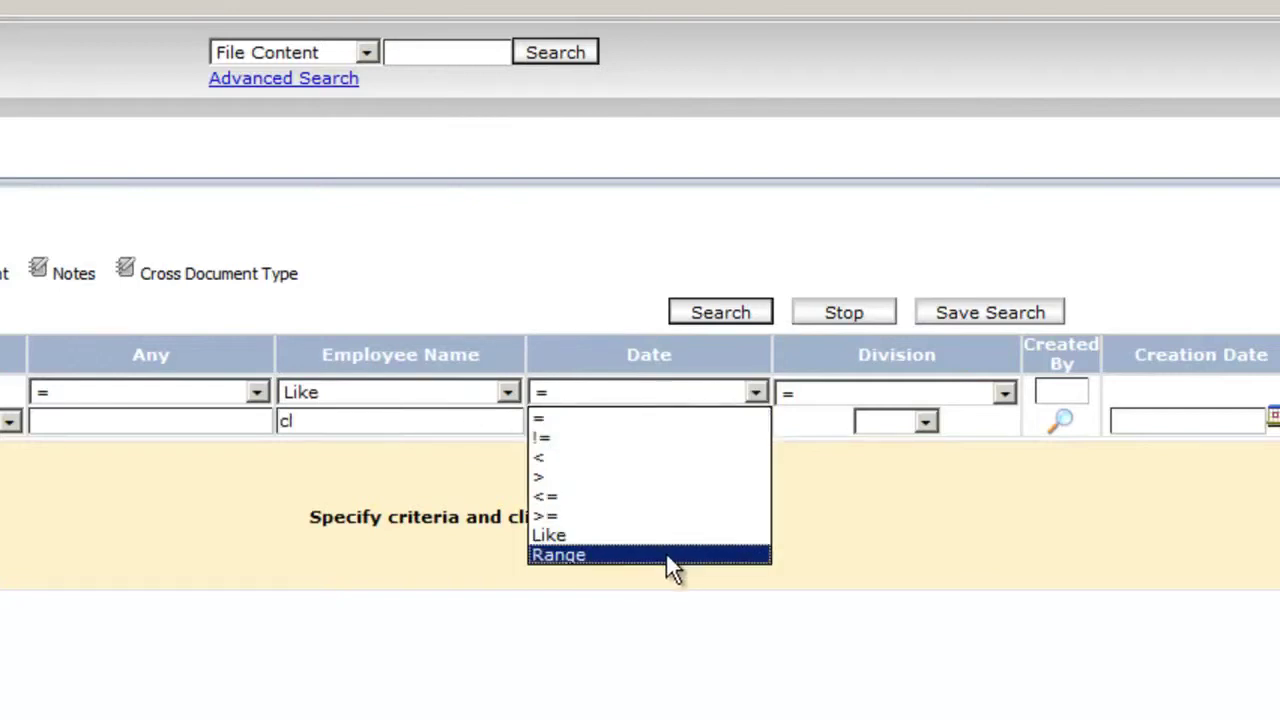
pyautogui.click(834, 537)
pyautogui.click(926, 422)
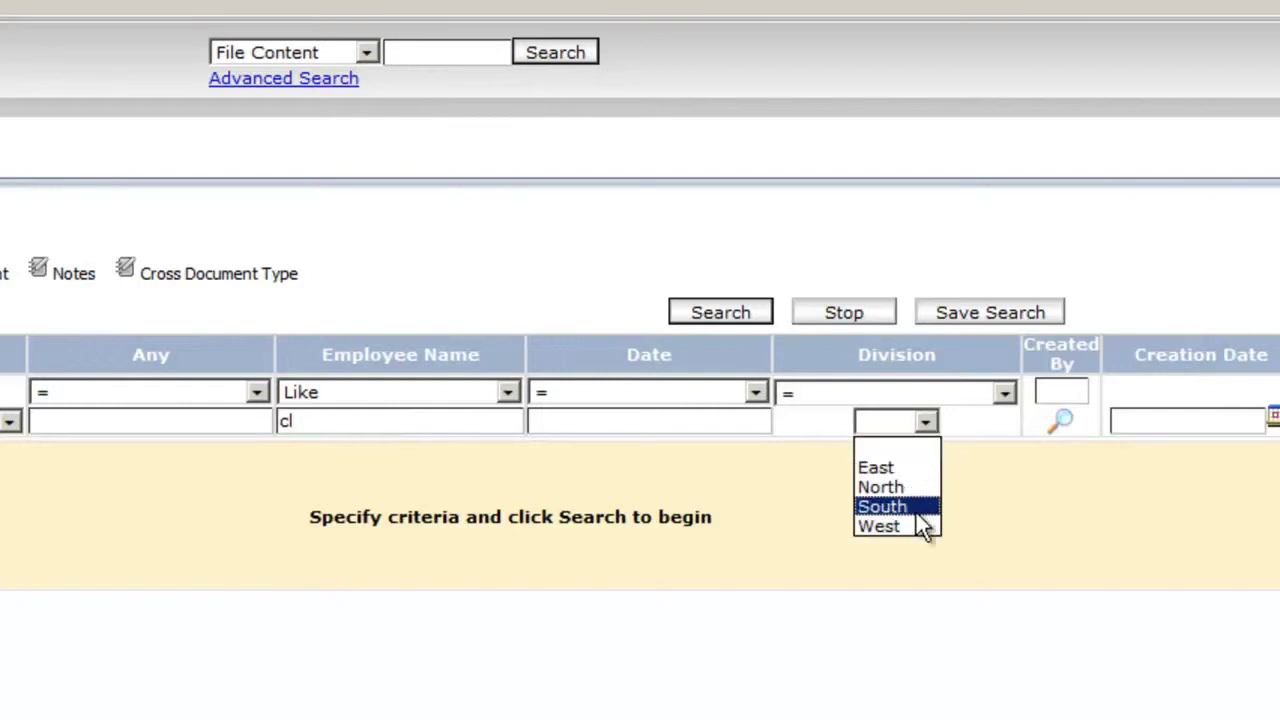
pyautogui.click(902, 470)
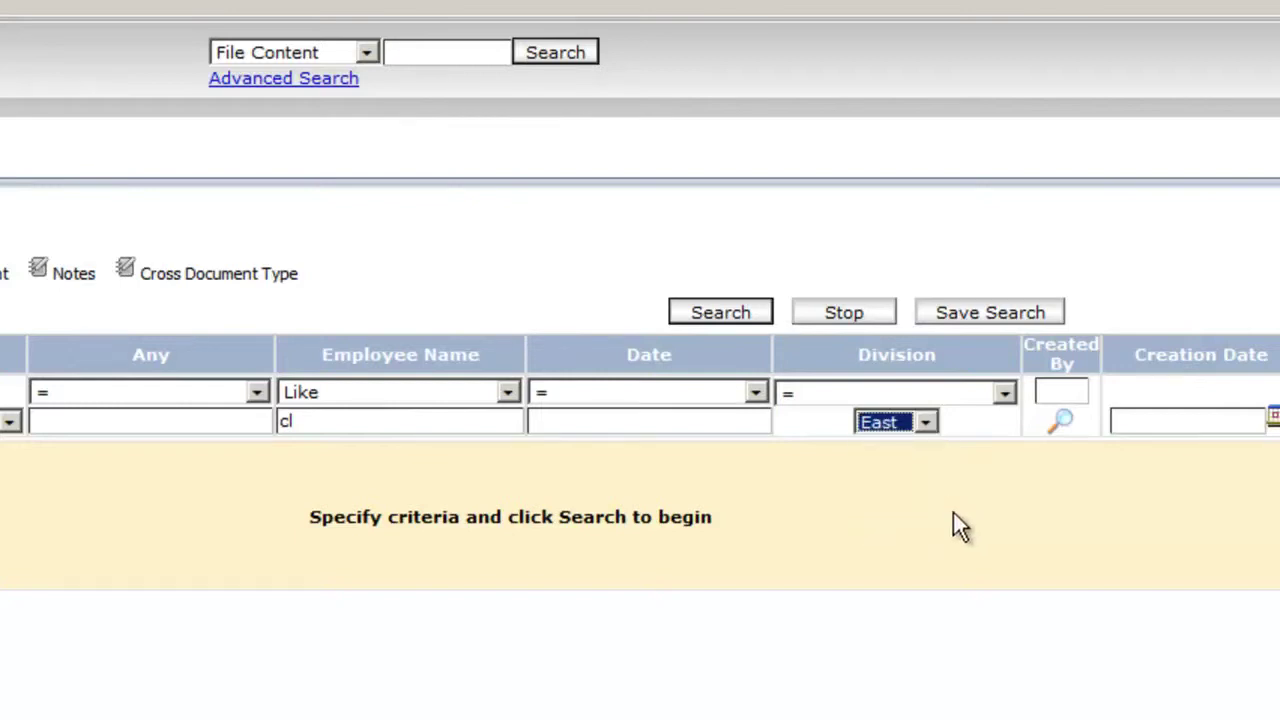
pyautogui.click(720, 314)
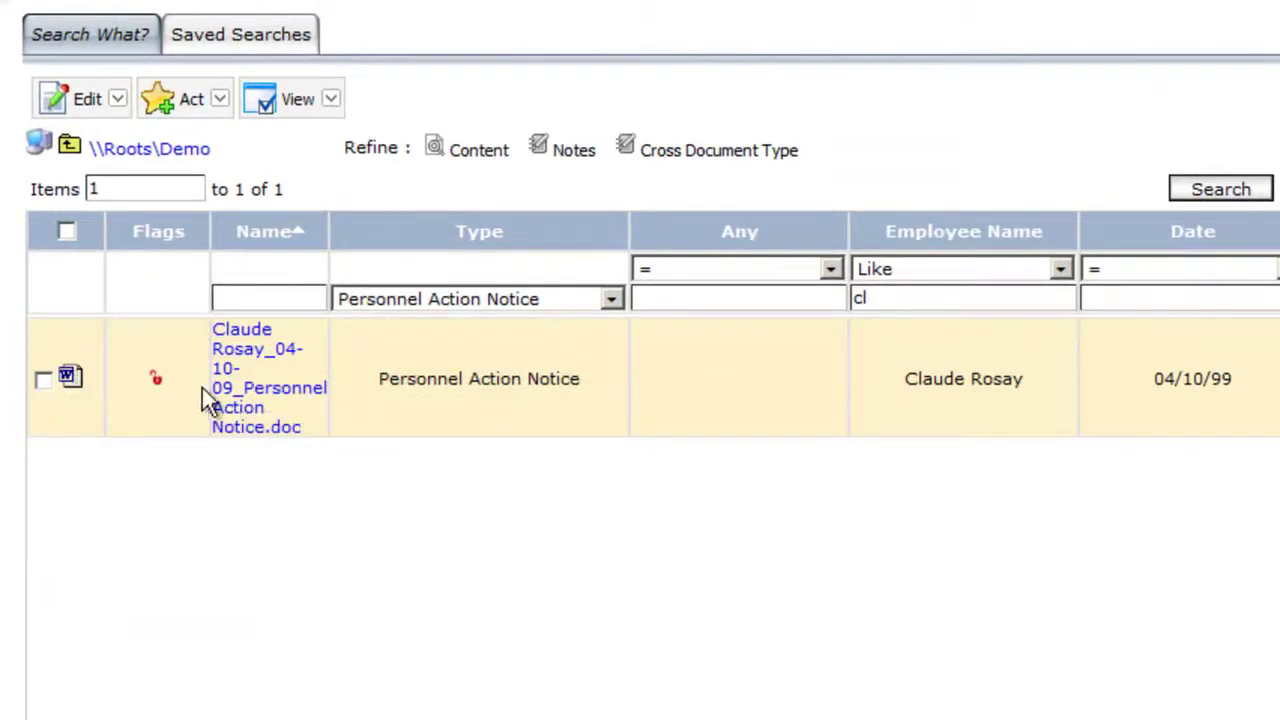
# Look through the actions offered for the found Personnel Action Notice document and return to the home page
pyautogui.rightClick(252, 363)
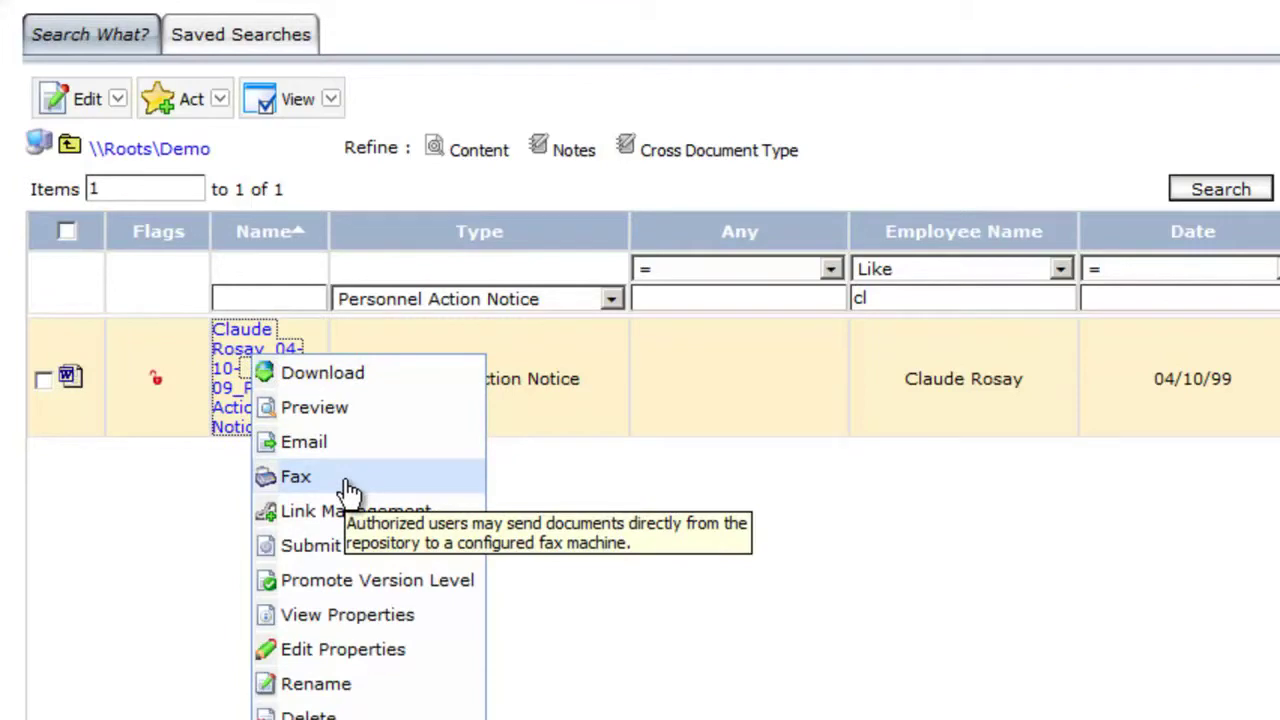
pyautogui.click(717, 594)
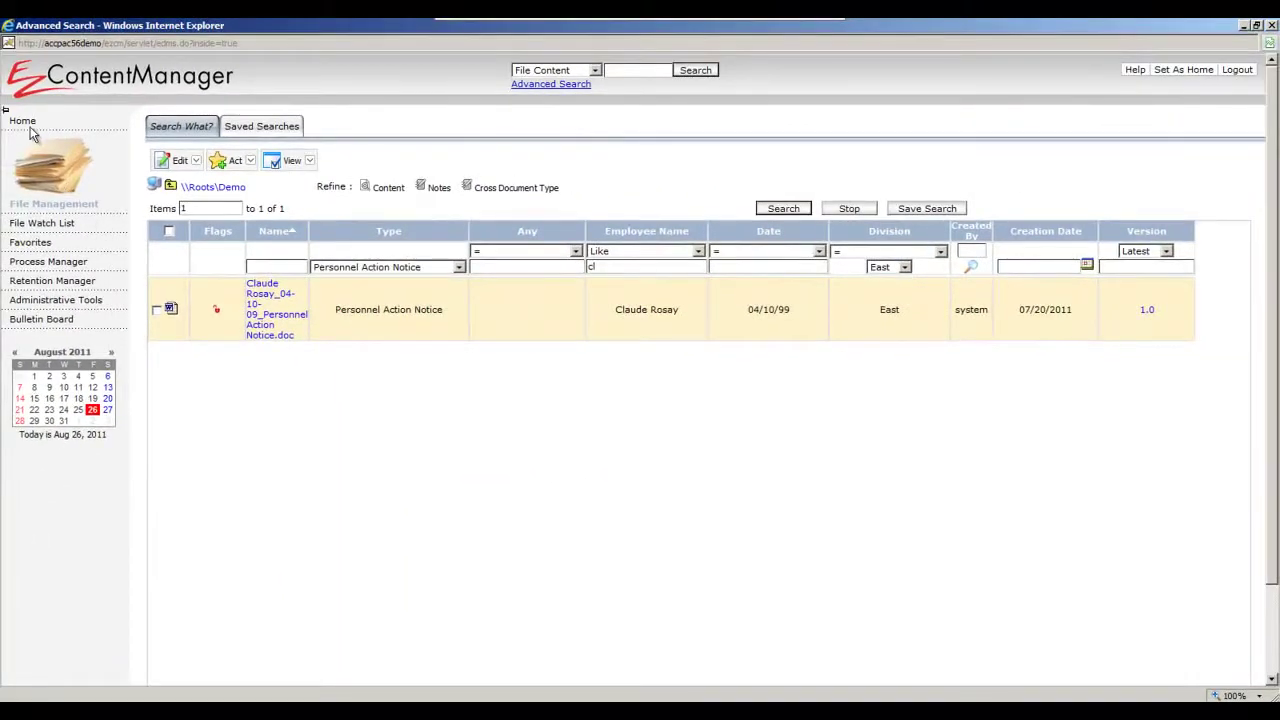
pyautogui.click(22, 121)
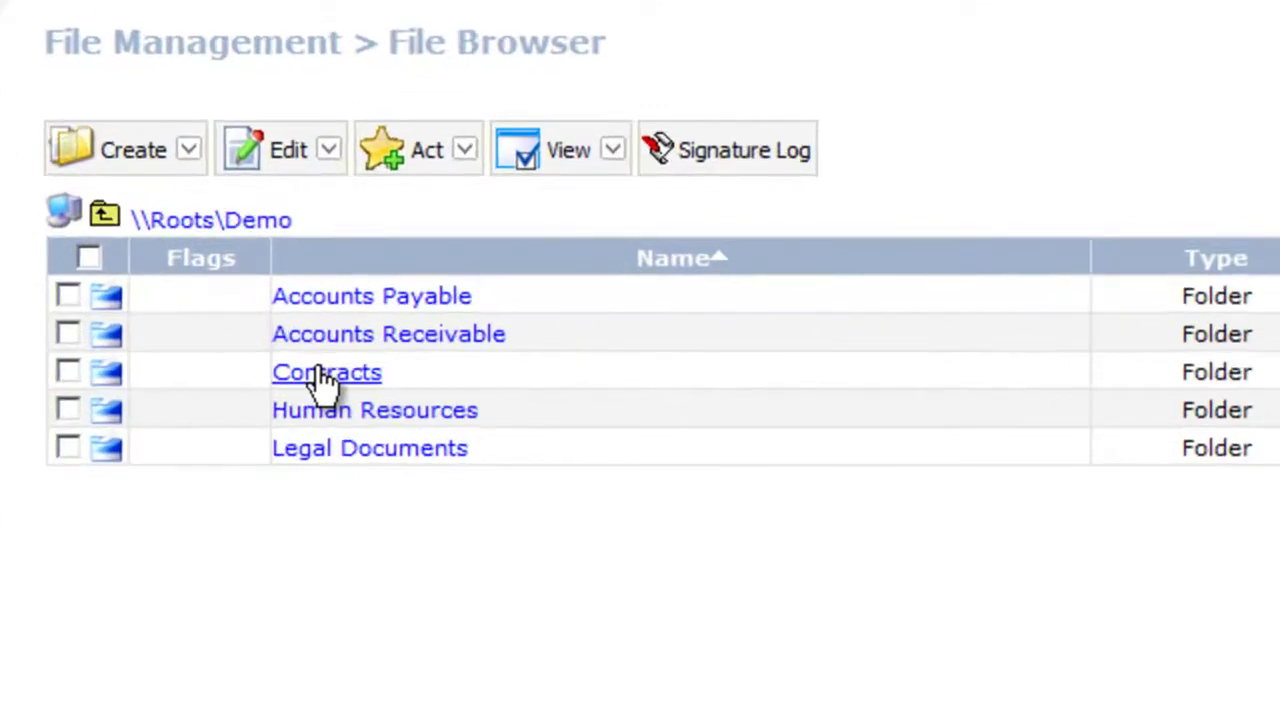
# In the Contracts\Approved folder, compare versions 1.1 and 1.0 of 23453ACOM.doc from its version history, and close the comparison
pyautogui.click(257, 257)
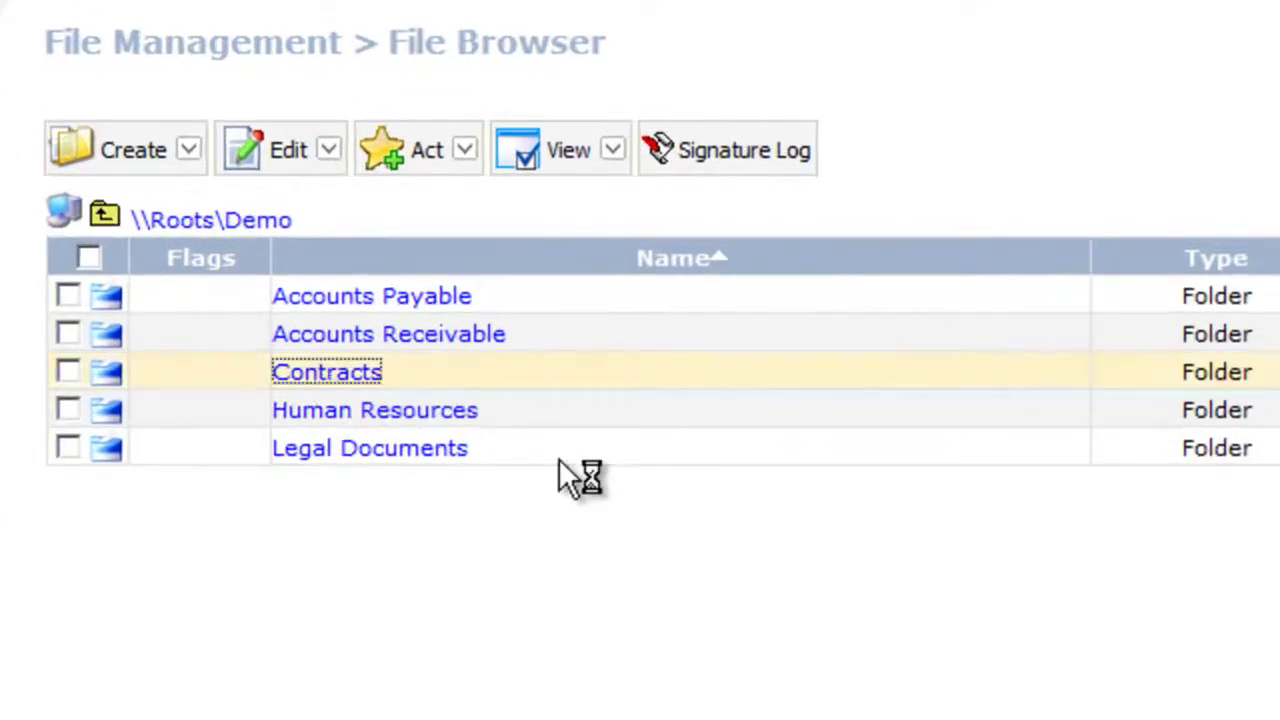
pyautogui.click(362, 312)
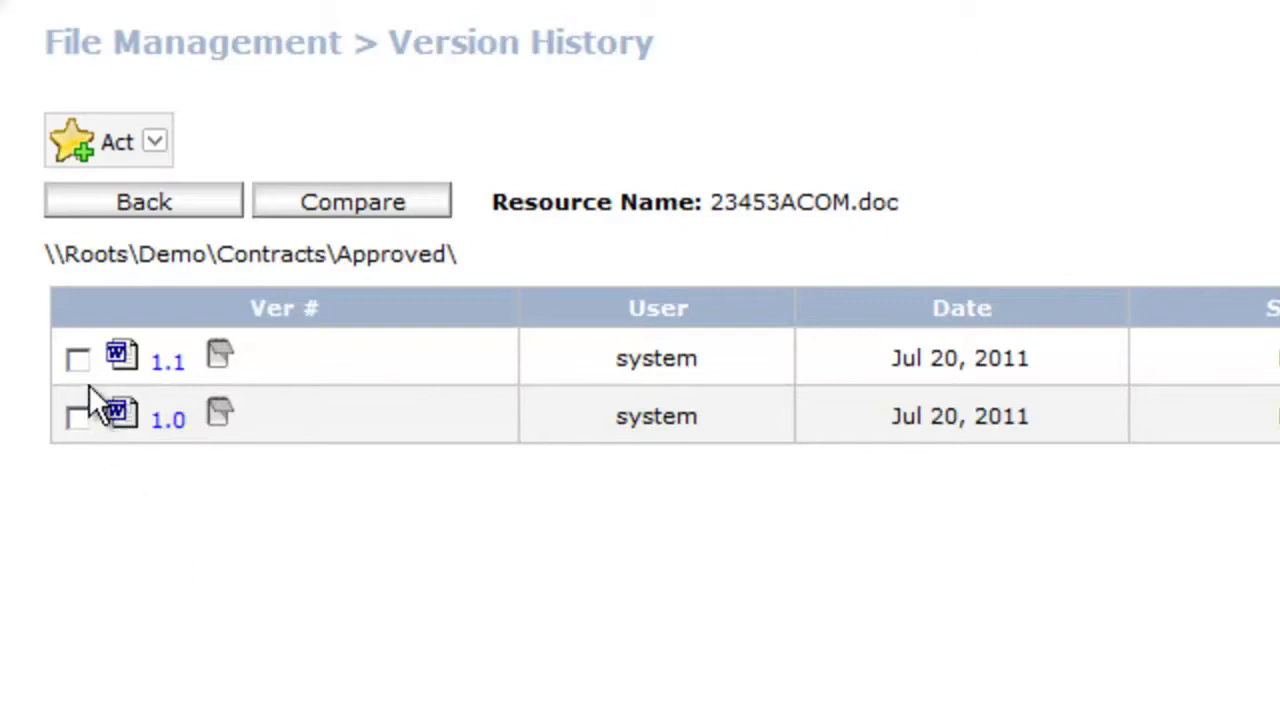
pyautogui.click(80, 358)
pyautogui.click(82, 417)
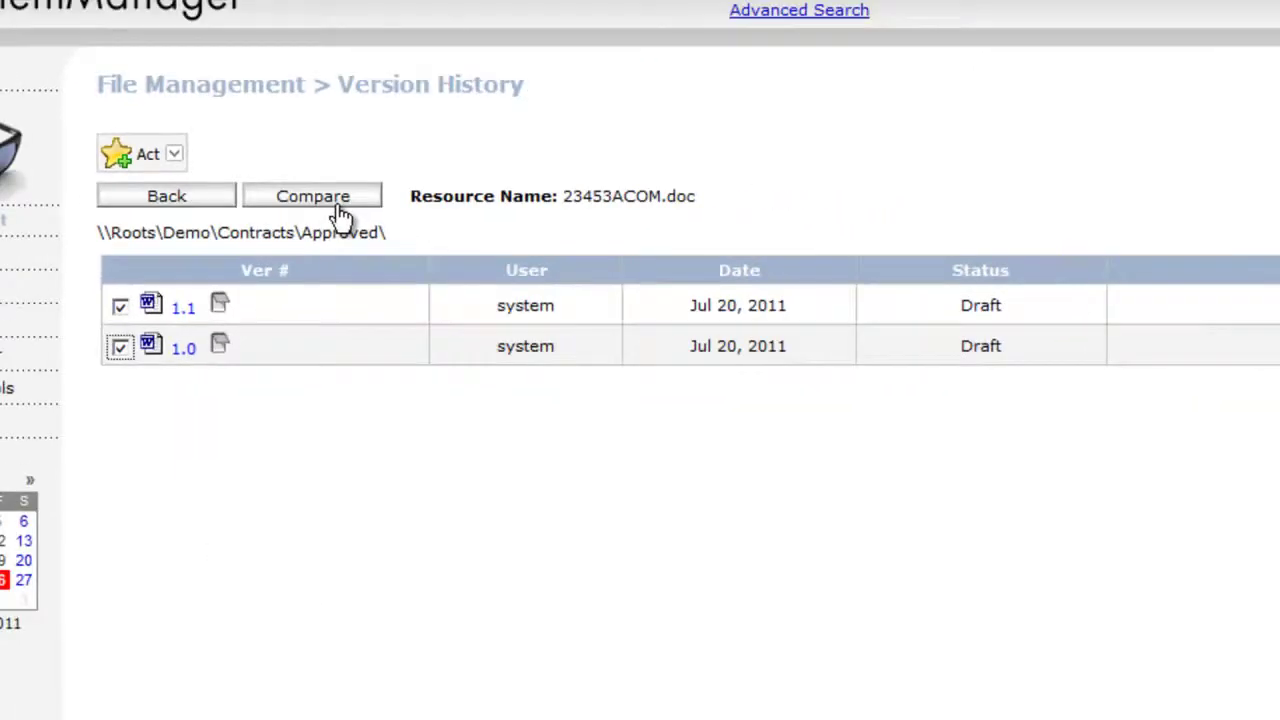
pyautogui.click(352, 202)
pyautogui.click(147, 64)
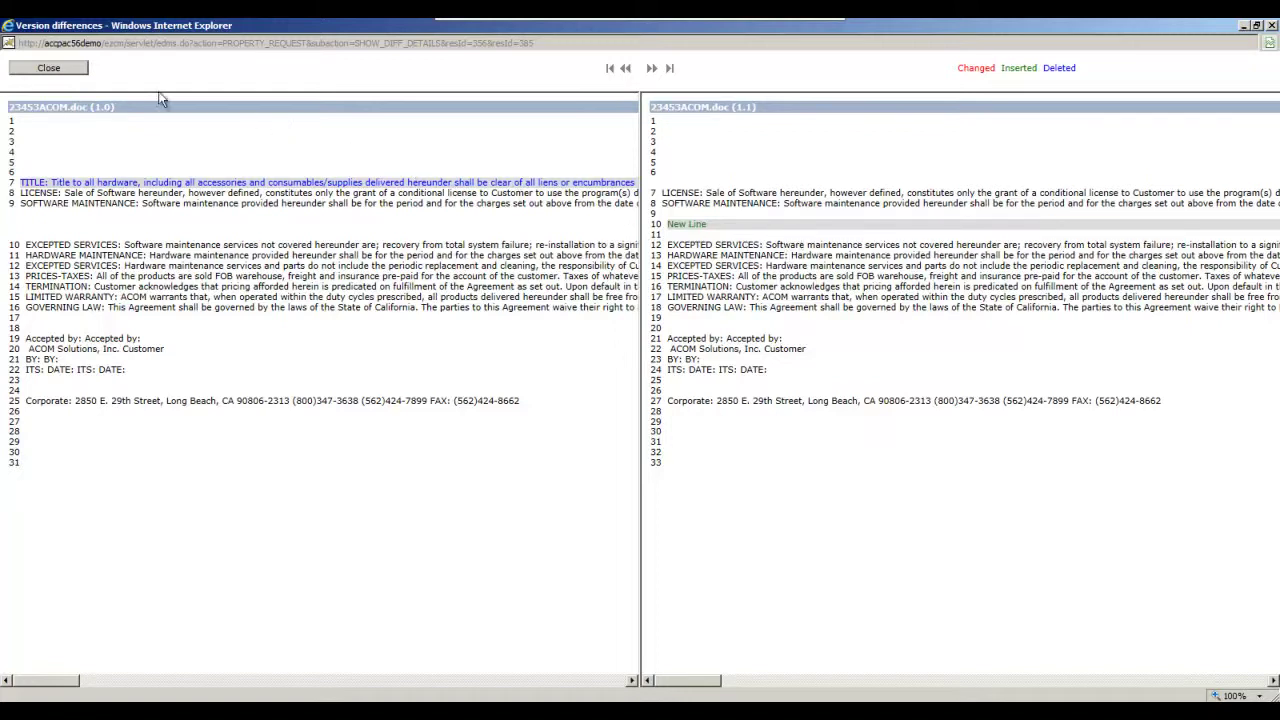
pyautogui.click(66, 68)
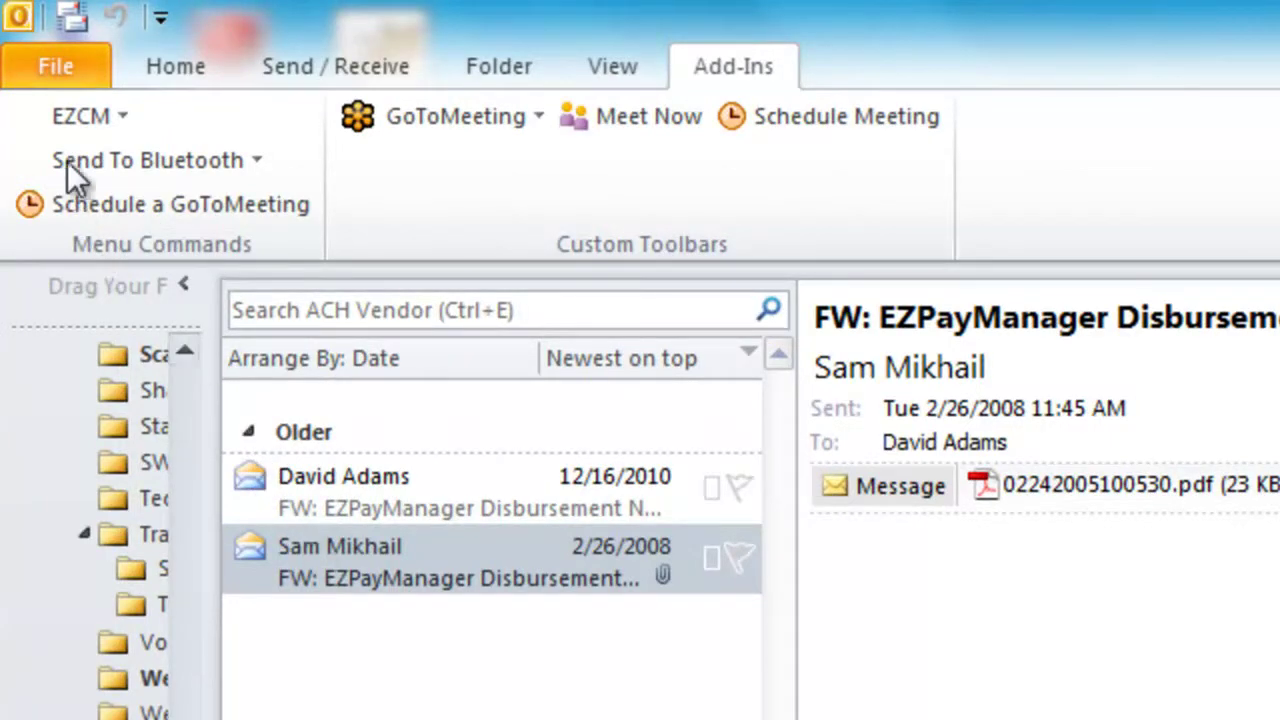
# Switch to Outlook and open the EZCM add-in commands for the selected email with the PDF attachment
pyautogui.click(84, 116)
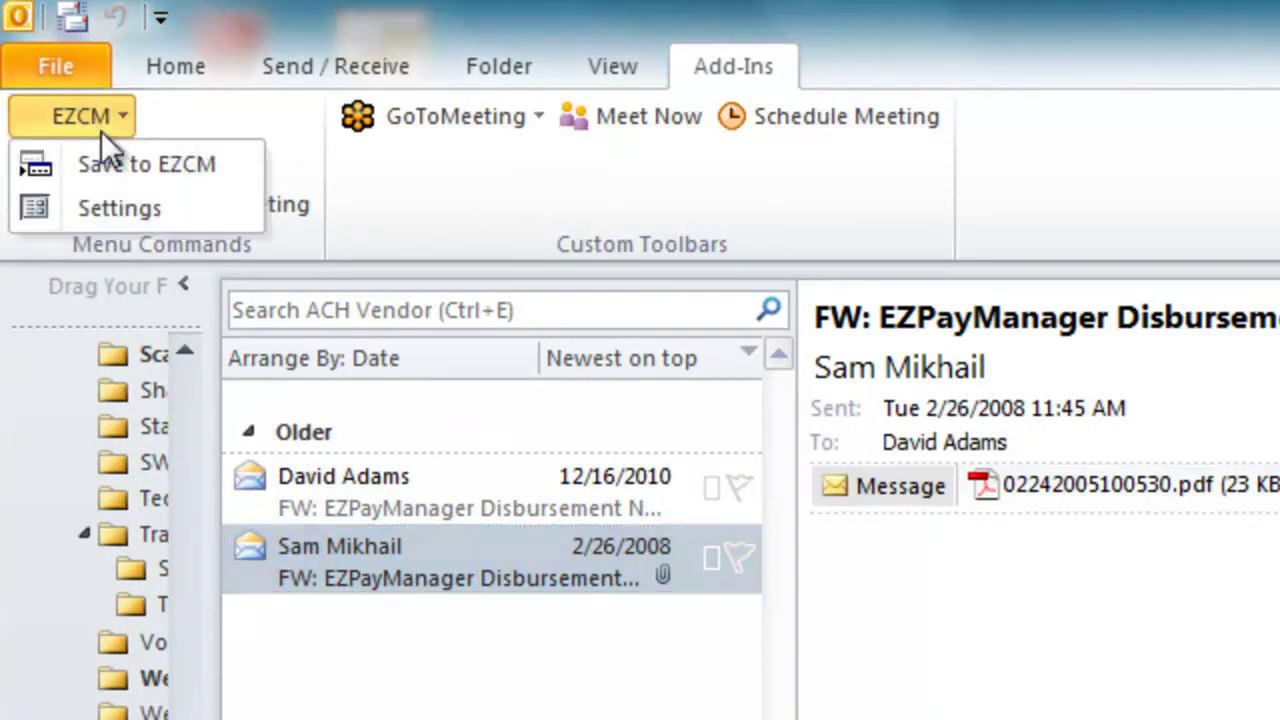